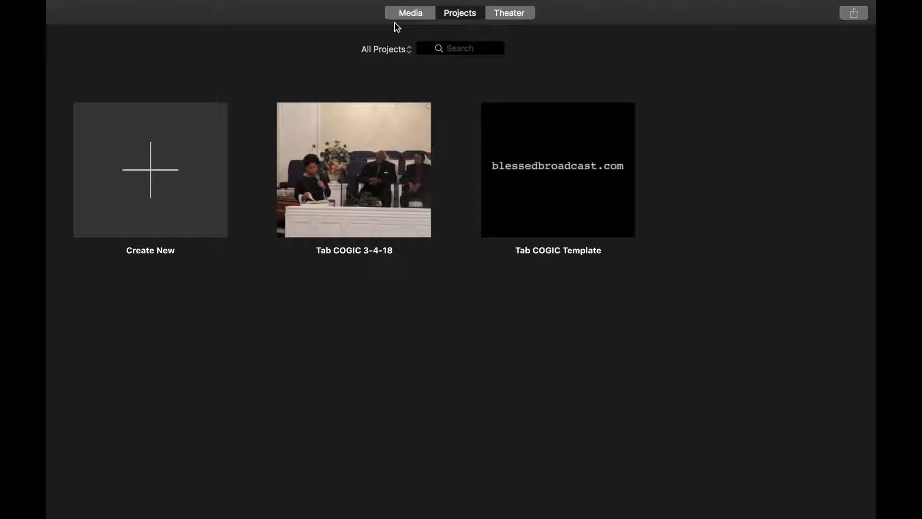
# - Examine the clips in the Blessed Broadcast event of the media library, collapsing and re-expanding both date groups
pyautogui.click(411, 15)
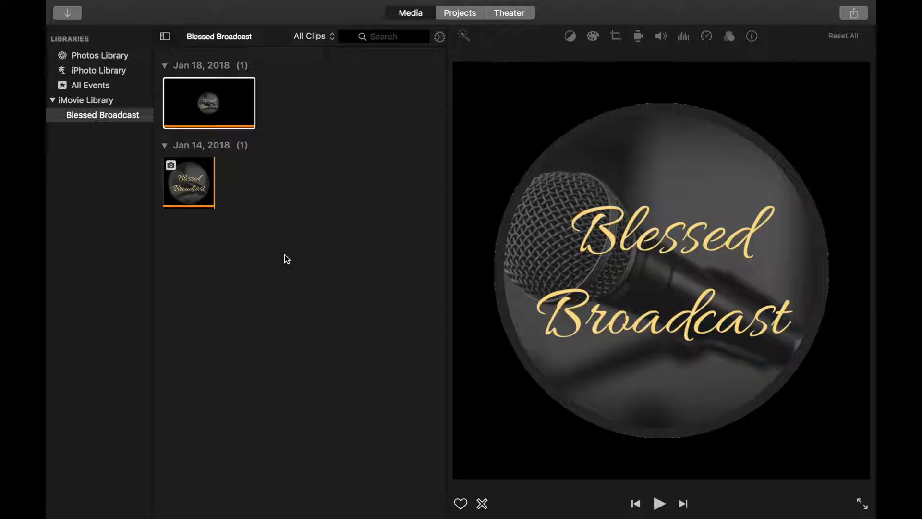
pyautogui.click(227, 124)
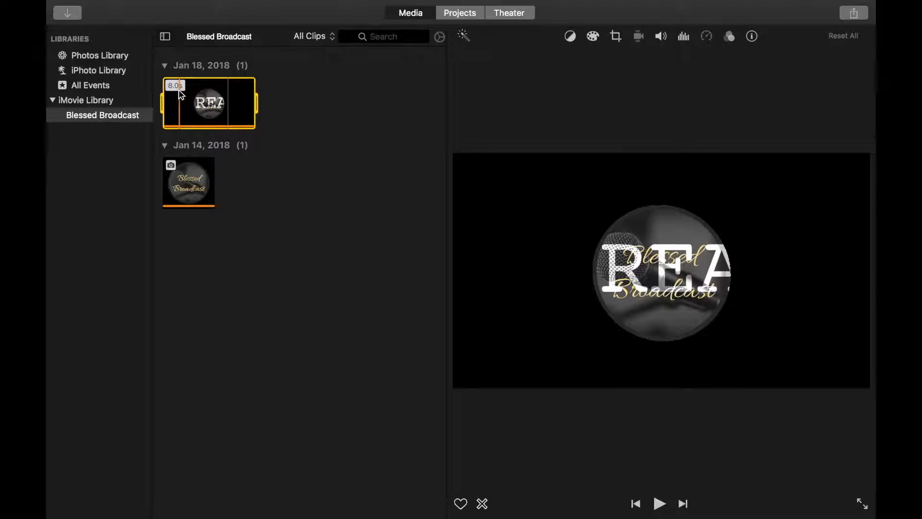
pyautogui.click(190, 181)
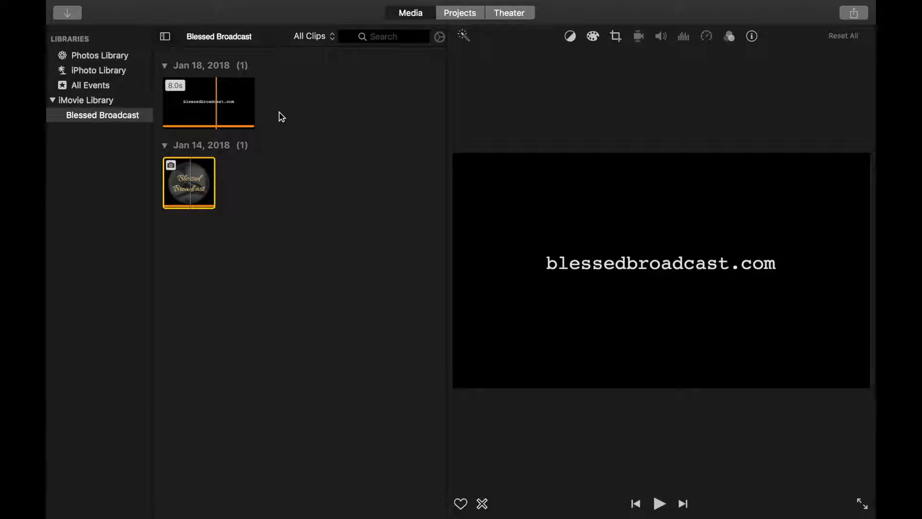
pyautogui.click(164, 145)
pyautogui.click(165, 67)
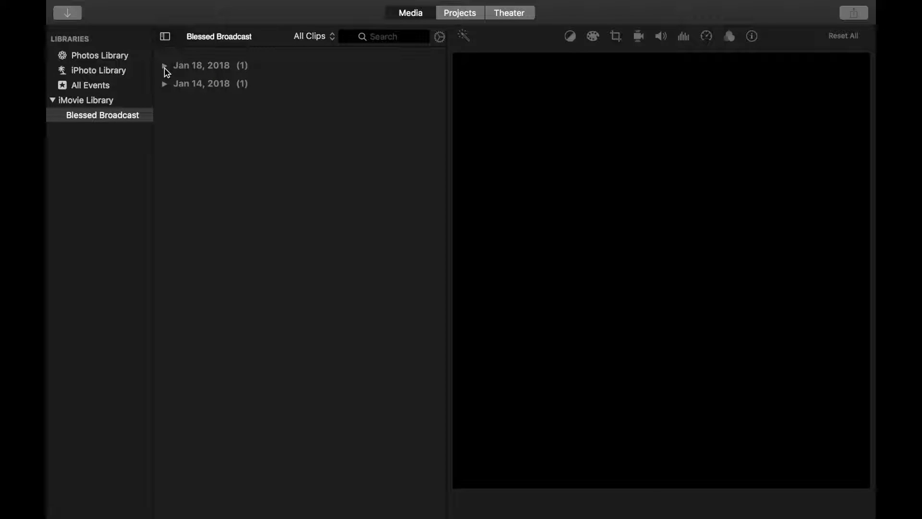
pyautogui.click(165, 68)
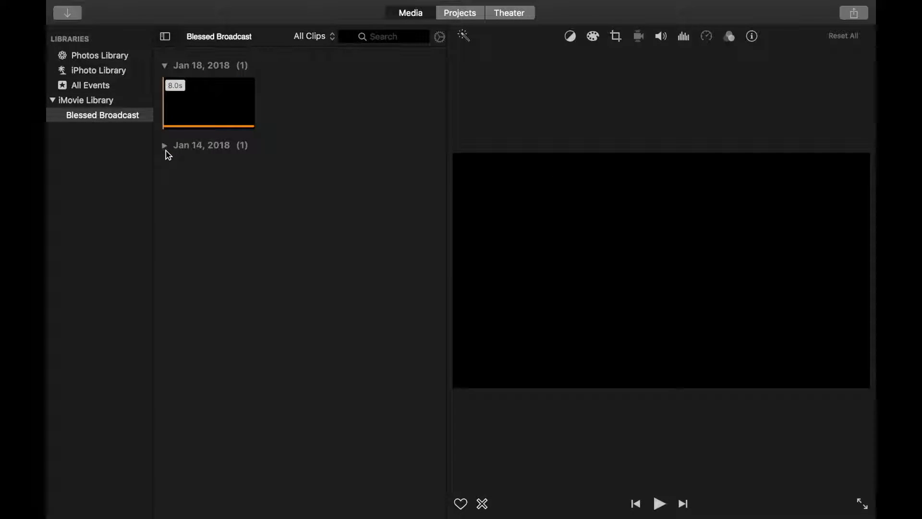
pyautogui.click(165, 147)
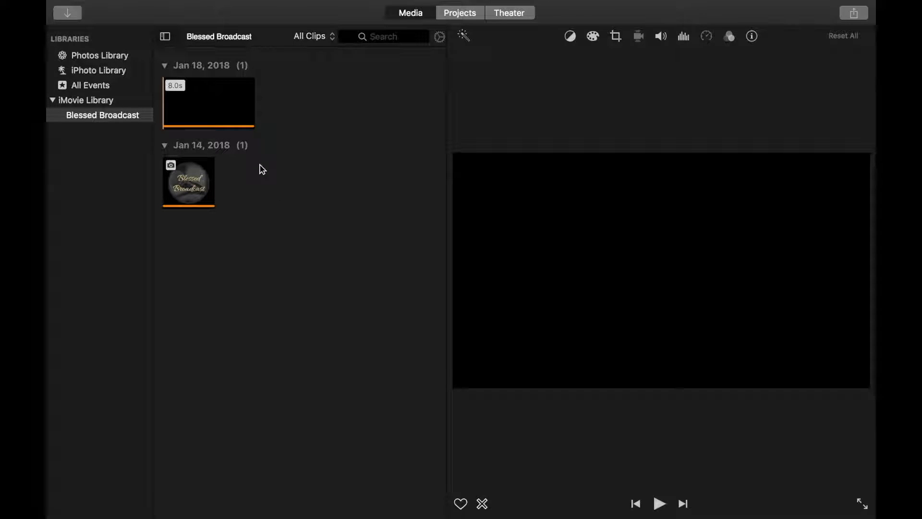
# - View the saved projects and the shared movies in the Theater, and return to the projects overview
pyautogui.click(461, 14)
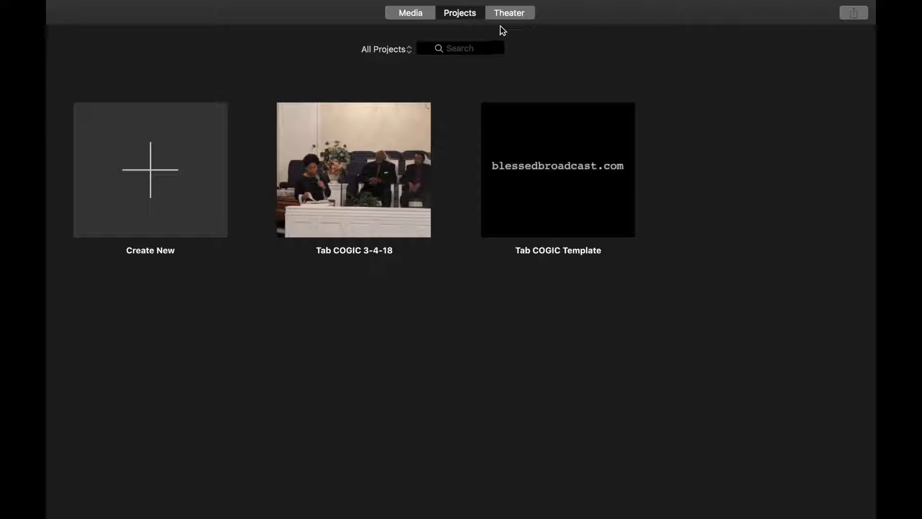
pyautogui.click(523, 19)
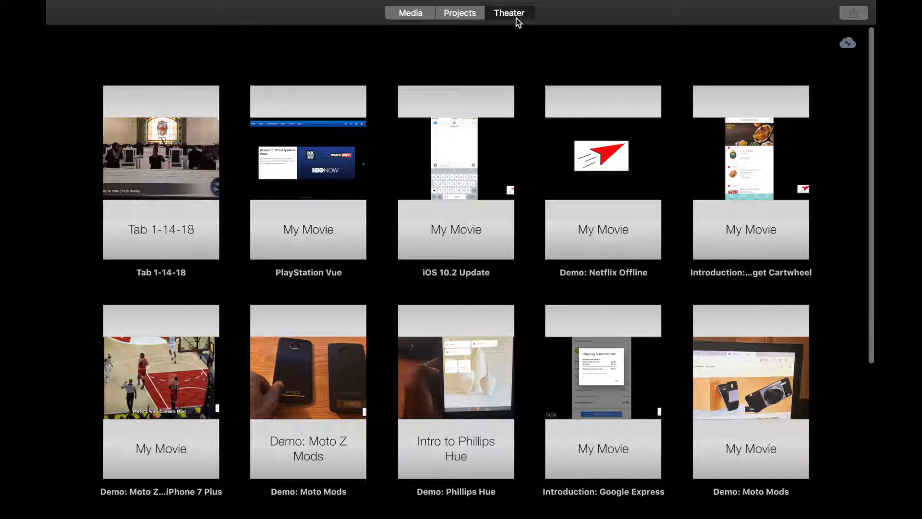
pyautogui.click(466, 18)
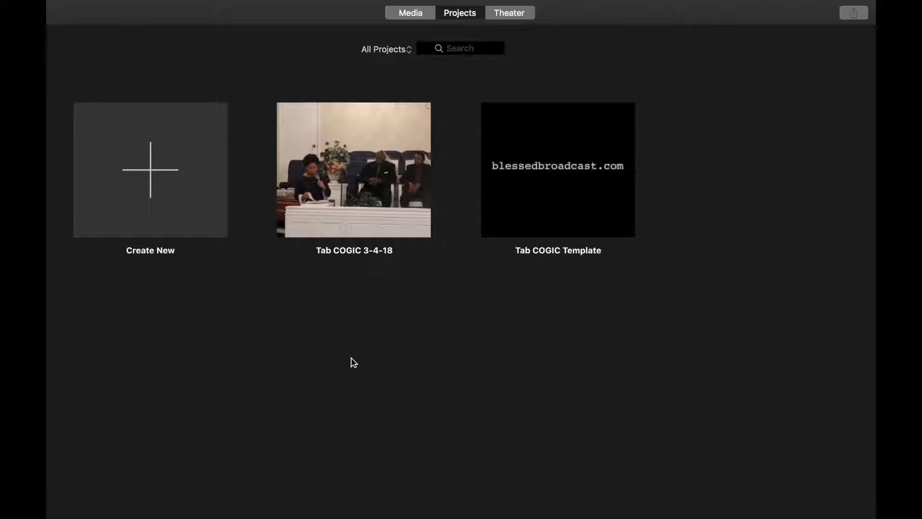
# - Create a new project of the Movie type
pyautogui.click(154, 175)
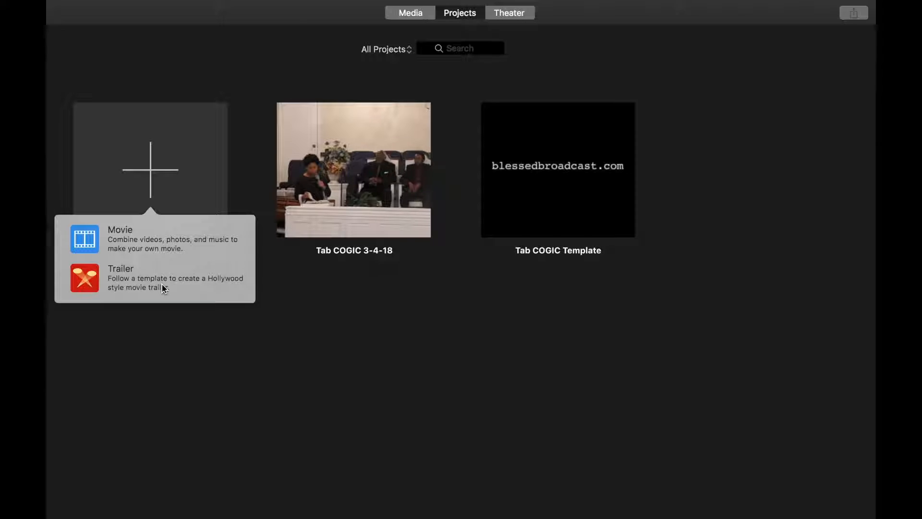
pyautogui.click(123, 240)
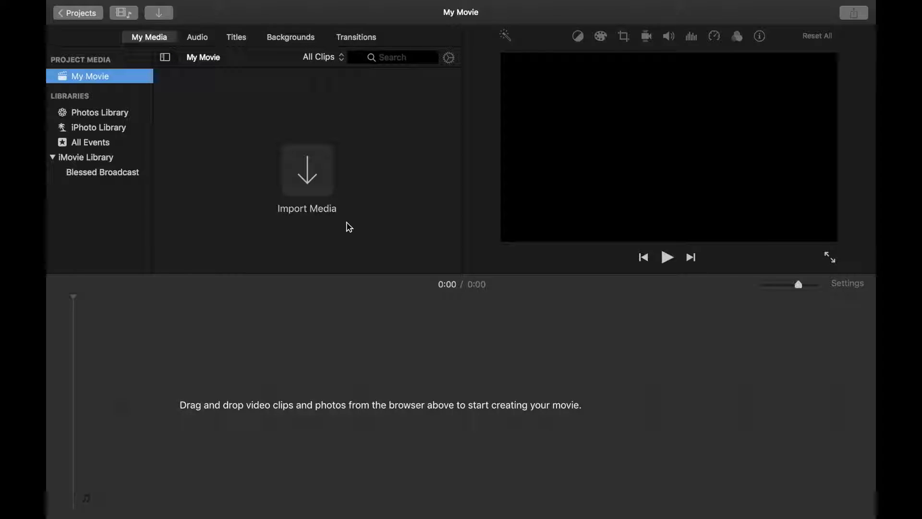
pyautogui.click(456, 299)
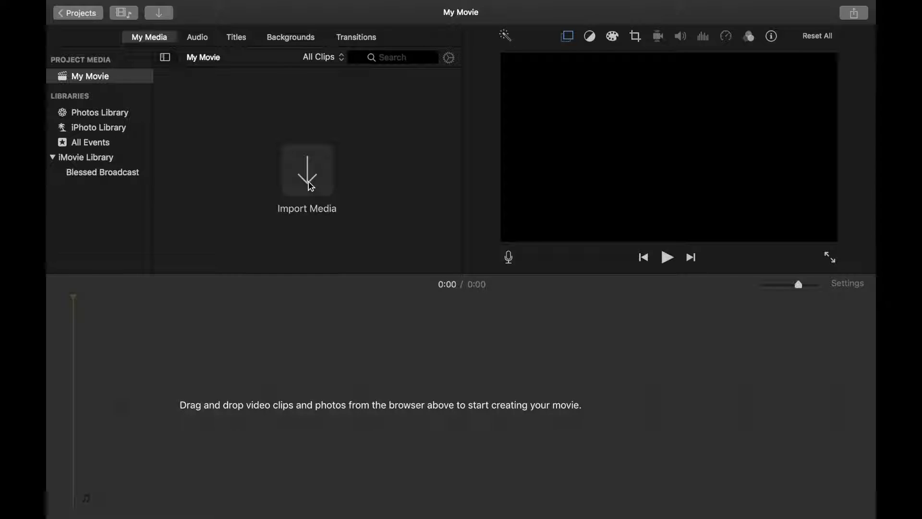
# - Open the media import window and locate the files in the Desktop folder on Macintosh HD
pyautogui.moveTo(149, 3)
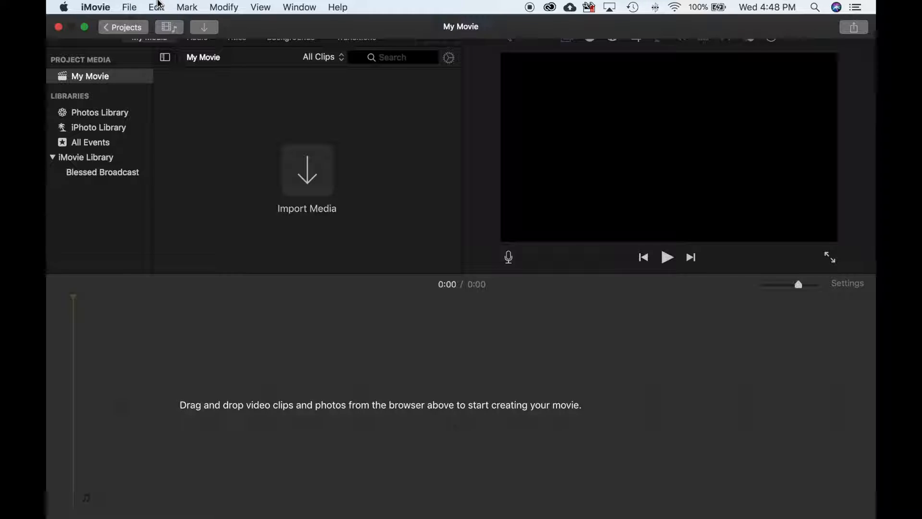
pyautogui.click(130, 10)
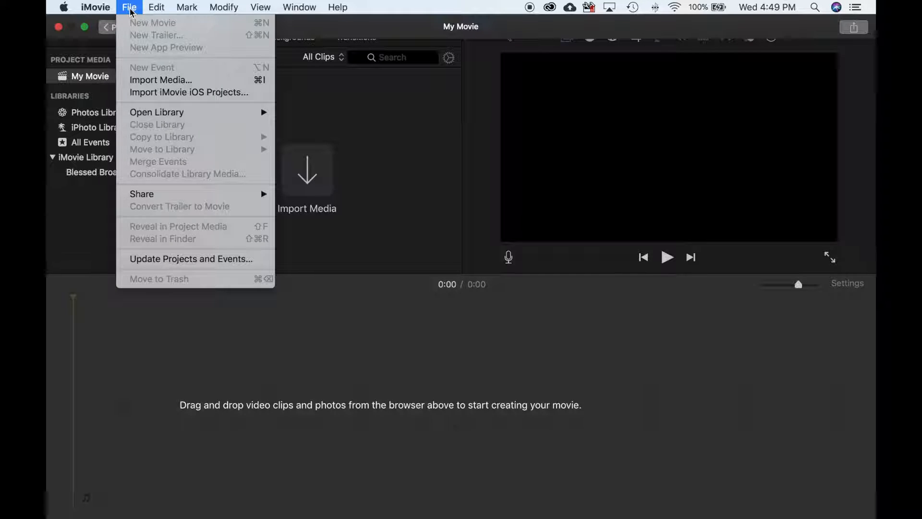
pyautogui.click(164, 80)
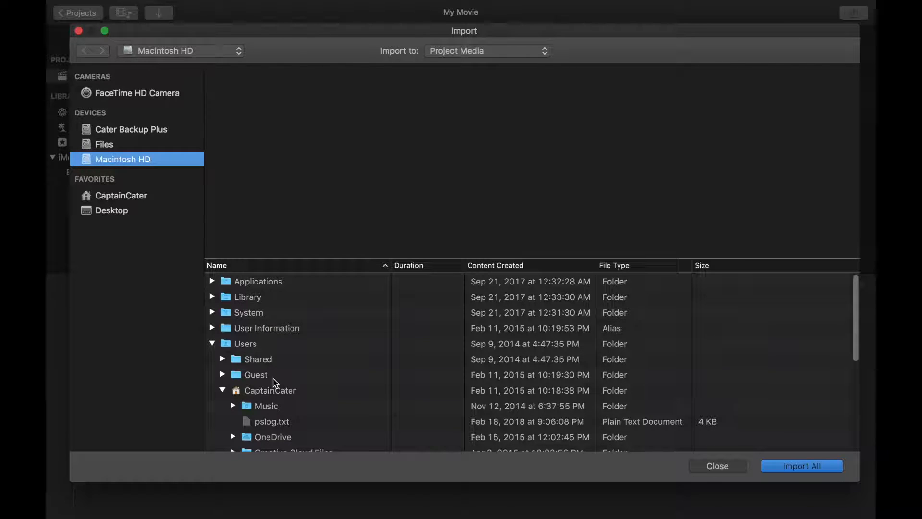
pyautogui.scroll(-5, 275, 382)
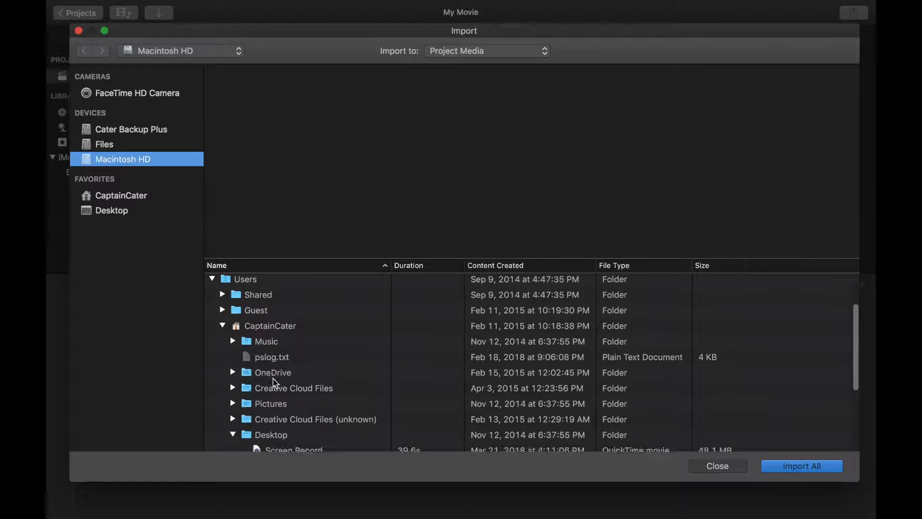
pyautogui.scroll(-1, 270, 381)
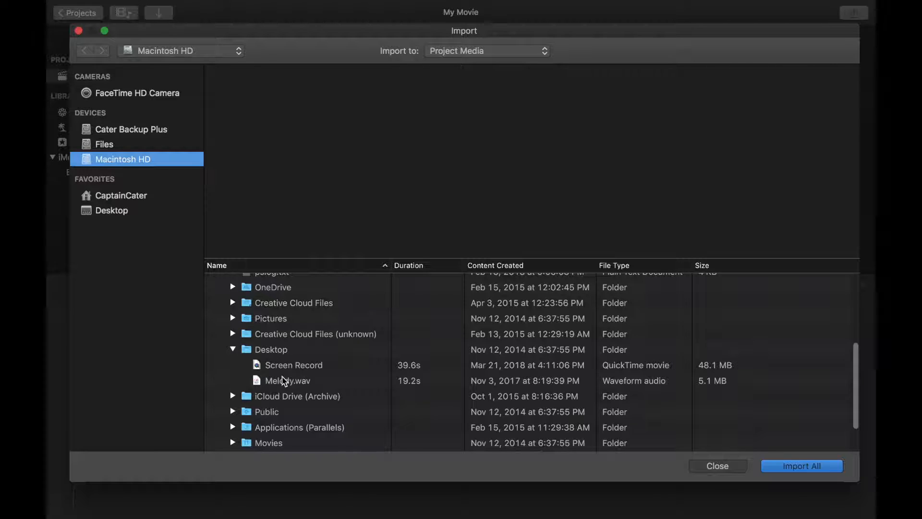
# - Preview the Screen Record movie and the Melody.wav audio file before importing
pyautogui.click(314, 371)
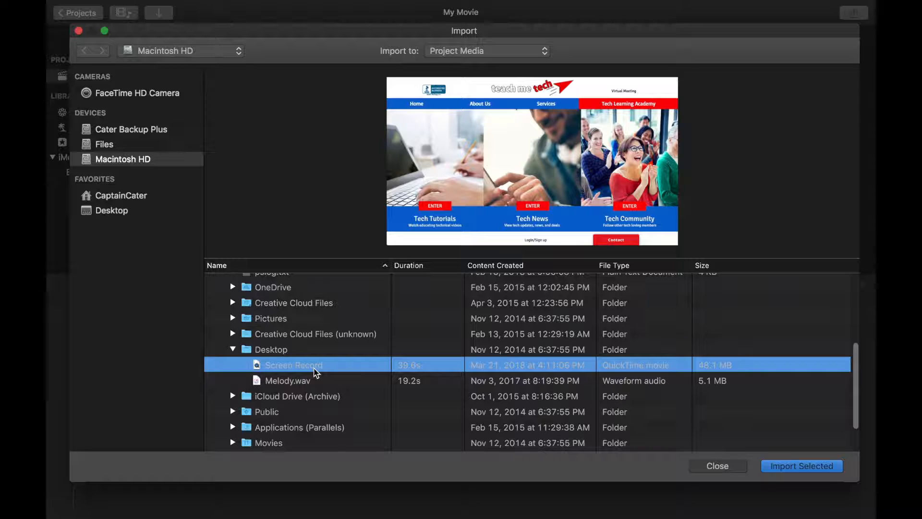
pyautogui.moveTo(532, 227)
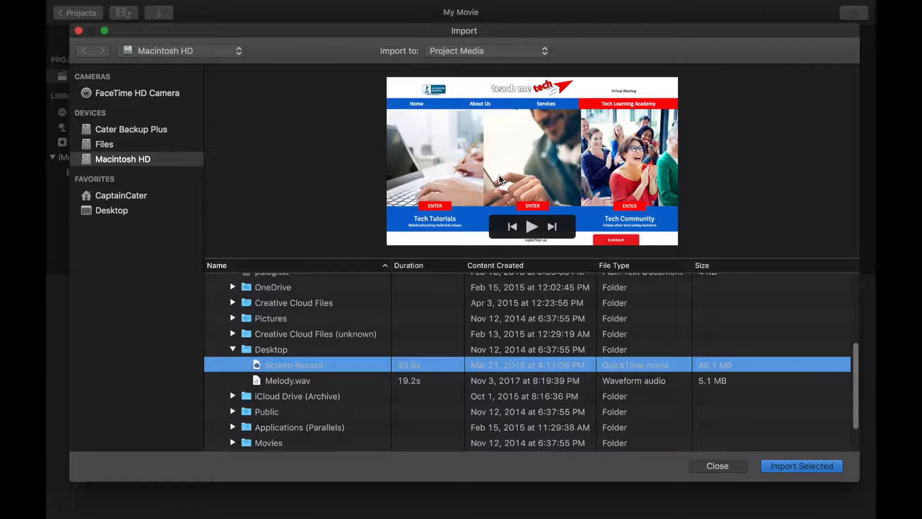
pyautogui.click(531, 227)
pyautogui.click(531, 226)
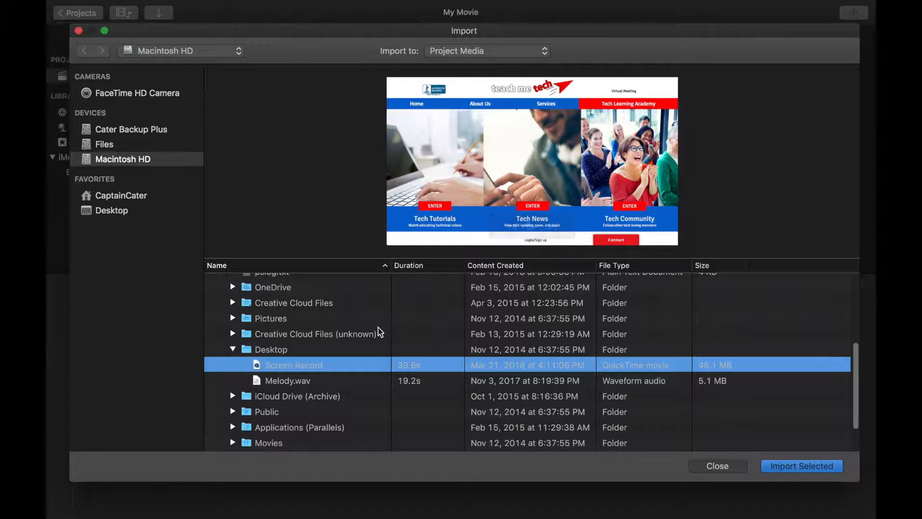
pyautogui.click(303, 383)
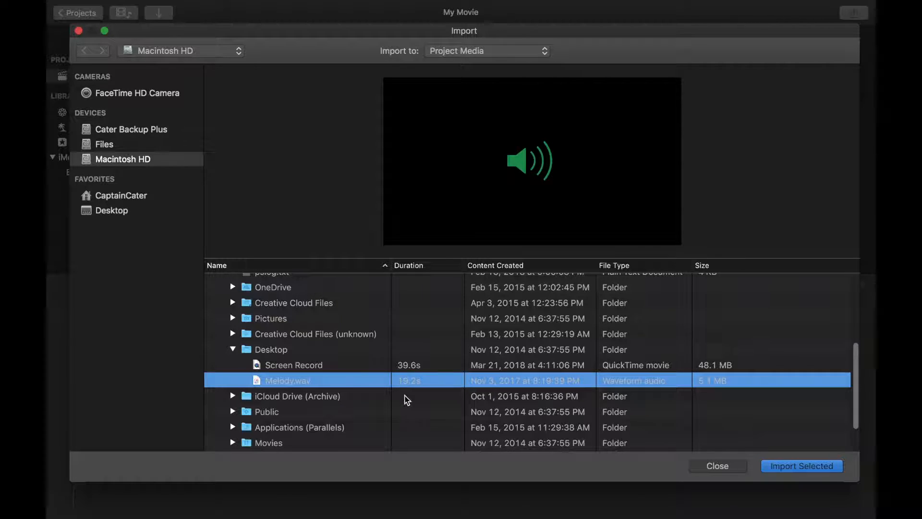
pyautogui.click(531, 226)
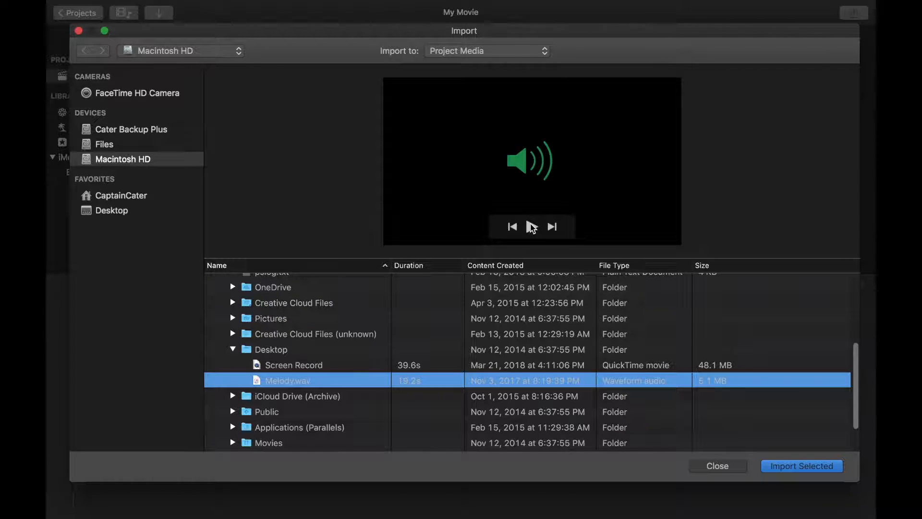
# - Import the Screen Record movie from the Desktop folder into the project media
pyautogui.click(426, 369)
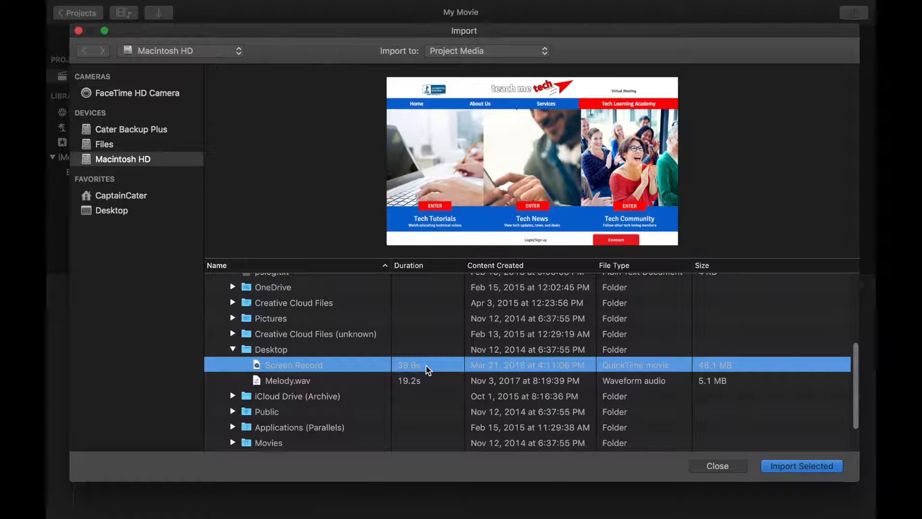
pyautogui.click(443, 384)
pyautogui.click(432, 365)
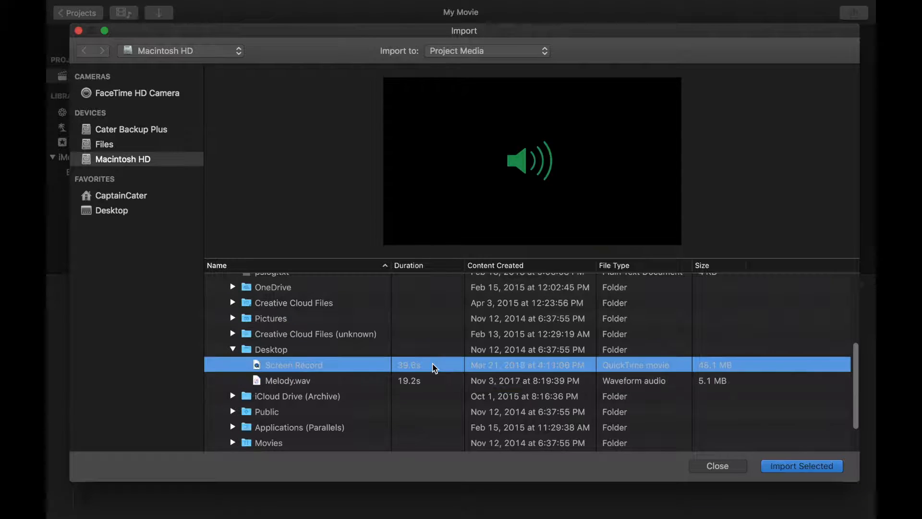
pyautogui.click(782, 467)
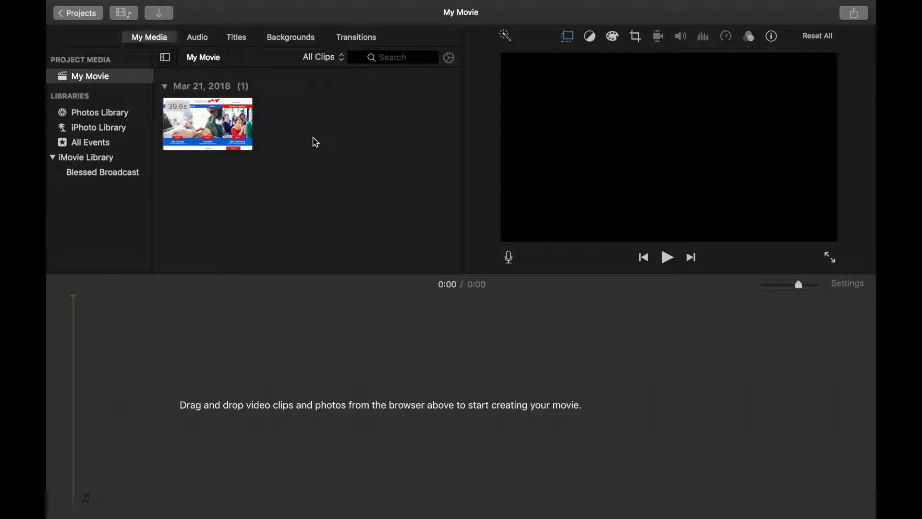
# - Import the Melody.wav audio file from the Desktop folder on Macintosh HD into the project media
pyautogui.click(130, 8)
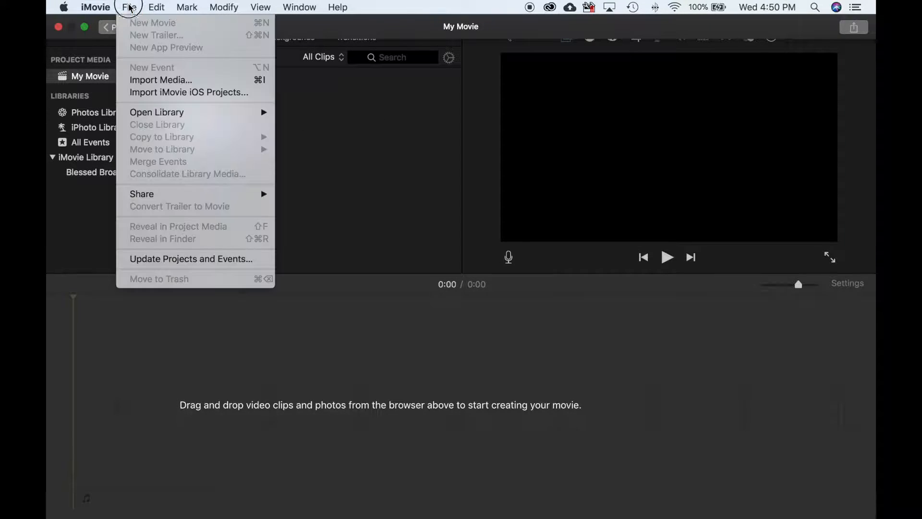
pyautogui.click(156, 81)
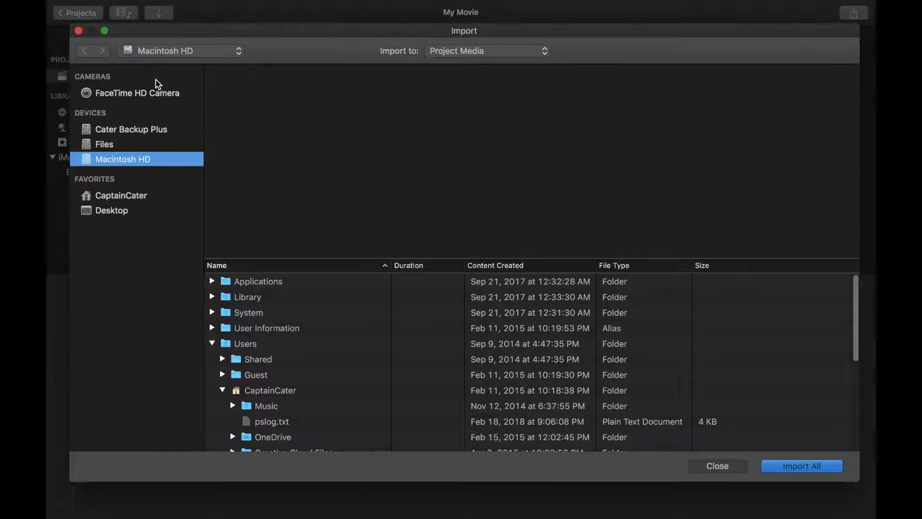
pyautogui.scroll(-3, 281, 383)
pyautogui.scroll(-3, 281, 384)
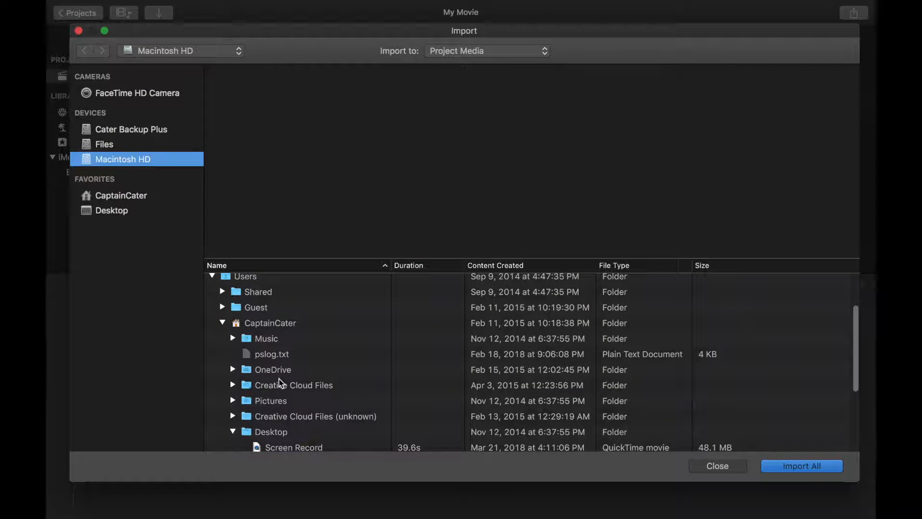
pyautogui.click(291, 412)
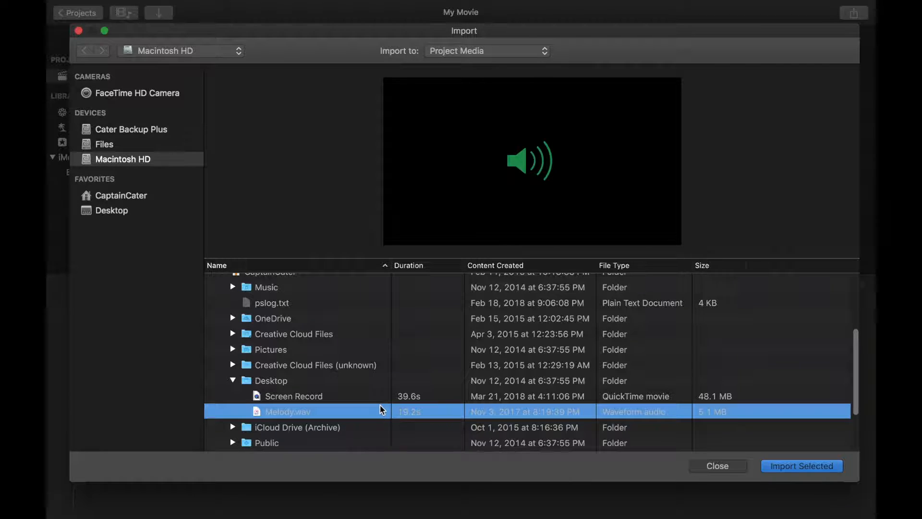
pyautogui.click(801, 466)
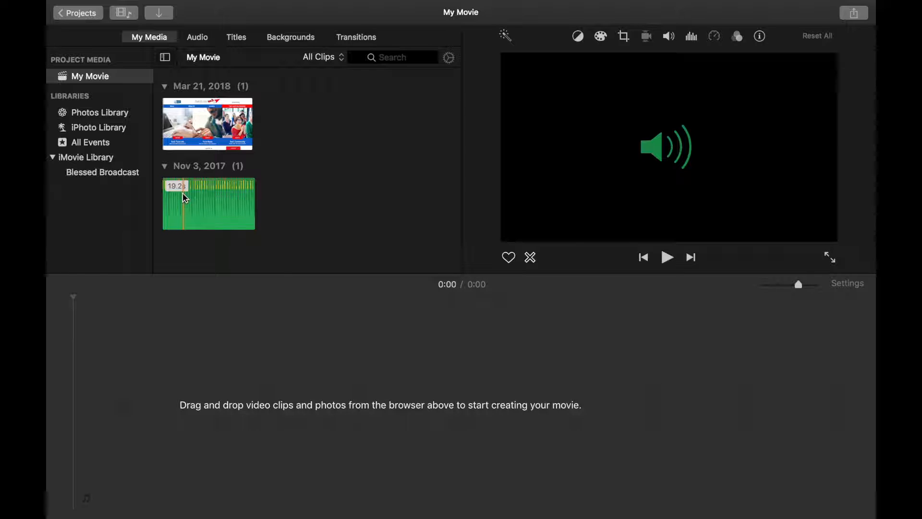
# - Play a short part of the imported Melody audio clip in the viewer and stop playback
pyautogui.click(203, 195)
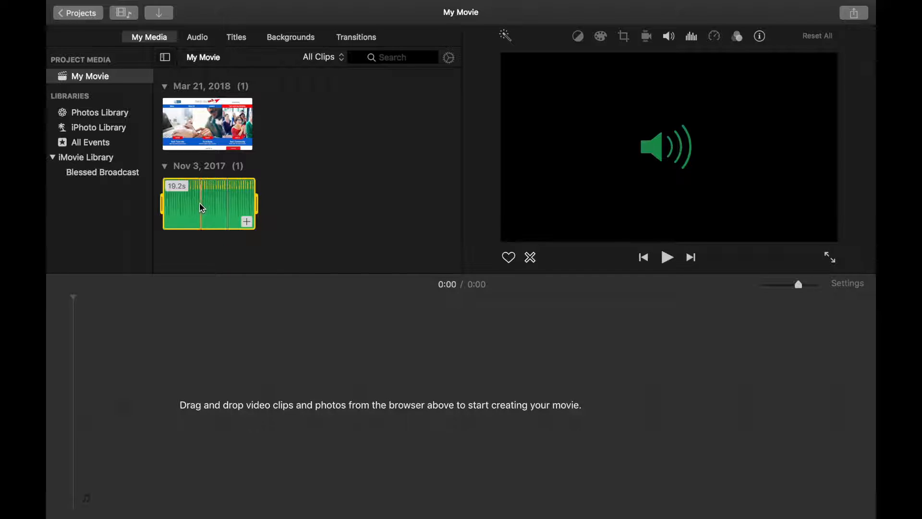
pyautogui.click(668, 257)
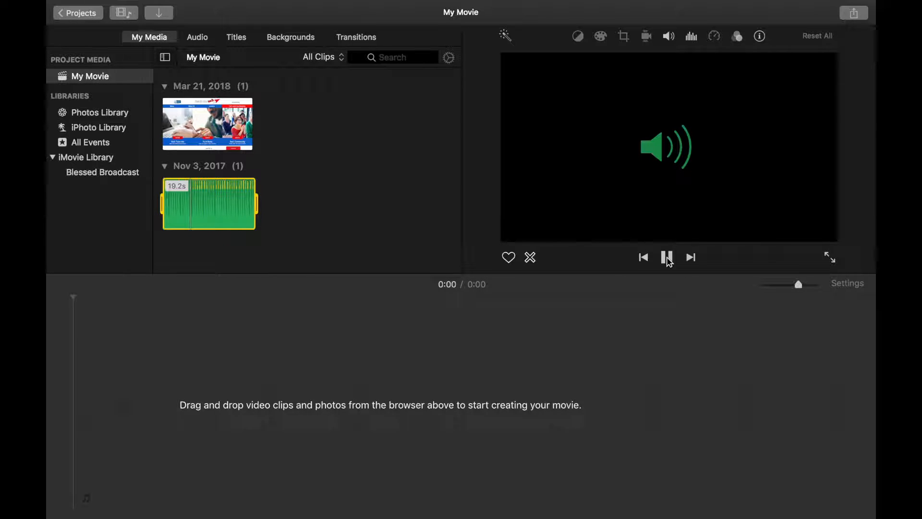
pyautogui.click(668, 258)
pyautogui.click(444, 297)
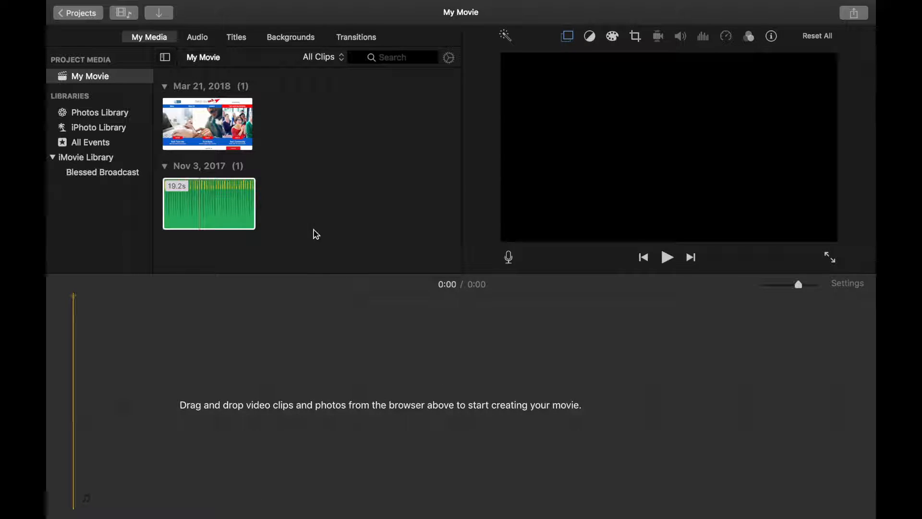
# - Add the whole Screen Record clip to the start of the empty timeline and select it there
pyautogui.click(208, 133)
pyautogui.moveTo(208, 133); pyautogui.dragTo(97, 416)
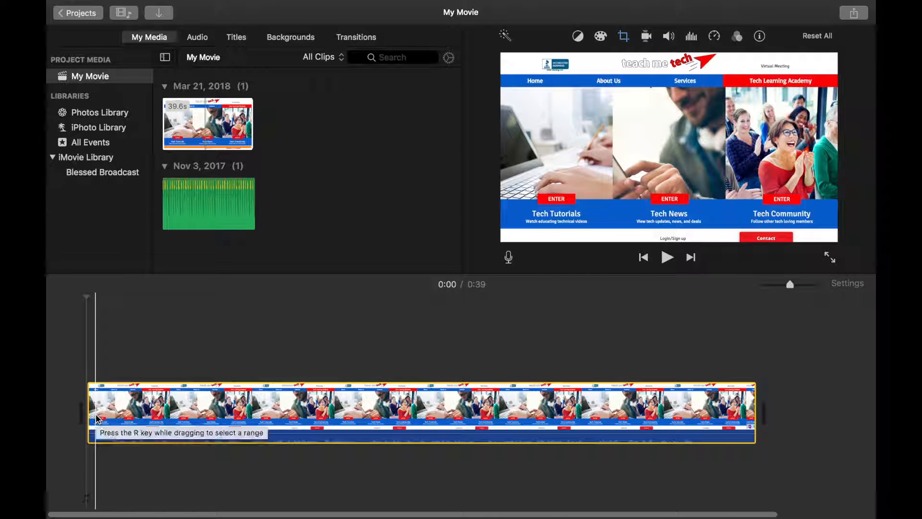
pyautogui.click(312, 225)
pyautogui.click(222, 389)
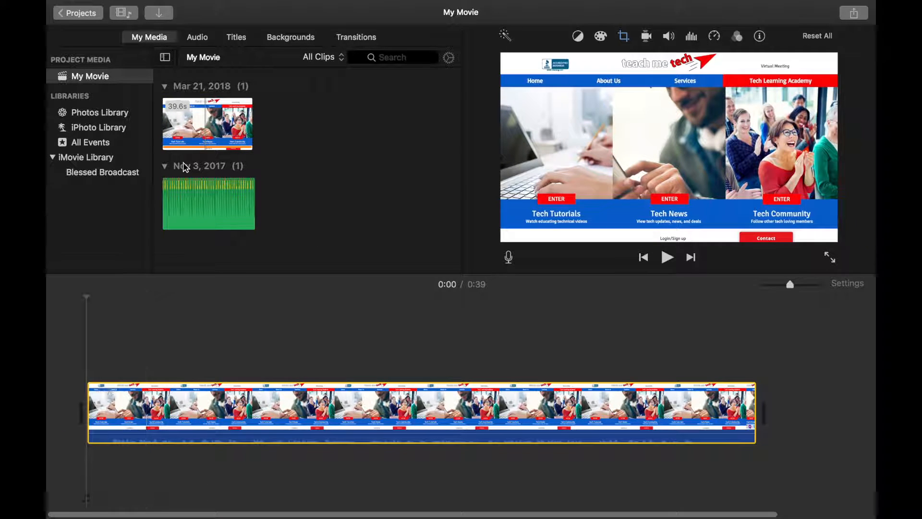
# - Add the Melody audio clip beneath the start of the Screen Record clip and play the opening seconds of the timeline
pyautogui.click(201, 191)
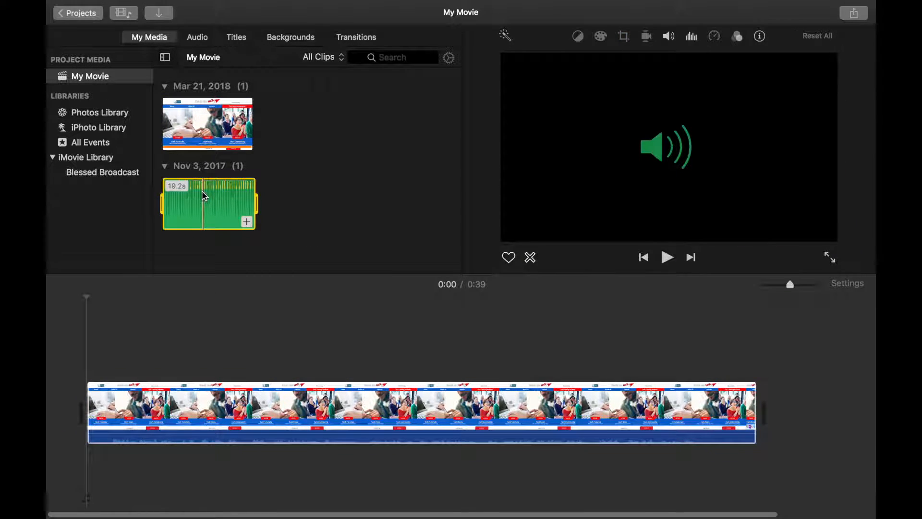
pyautogui.moveTo(204, 193); pyautogui.dragTo(88, 480)
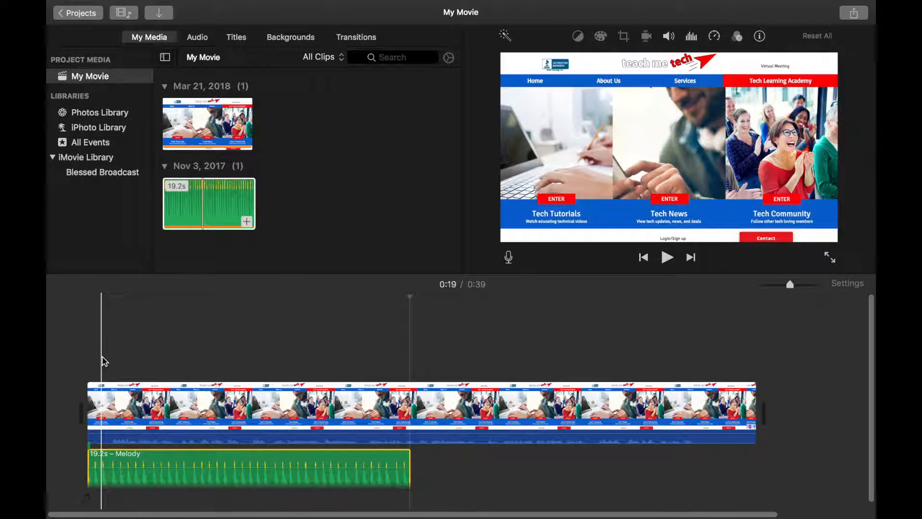
pyautogui.click(102, 358)
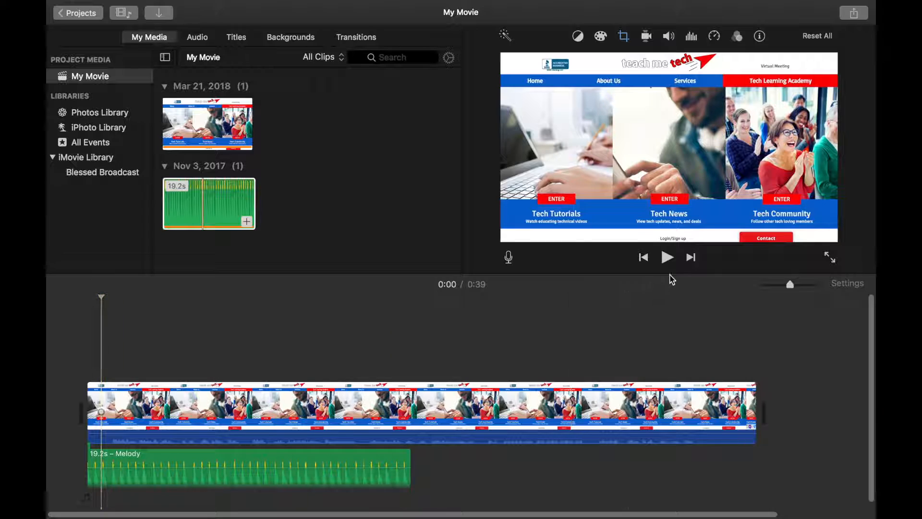
pyautogui.click(665, 258)
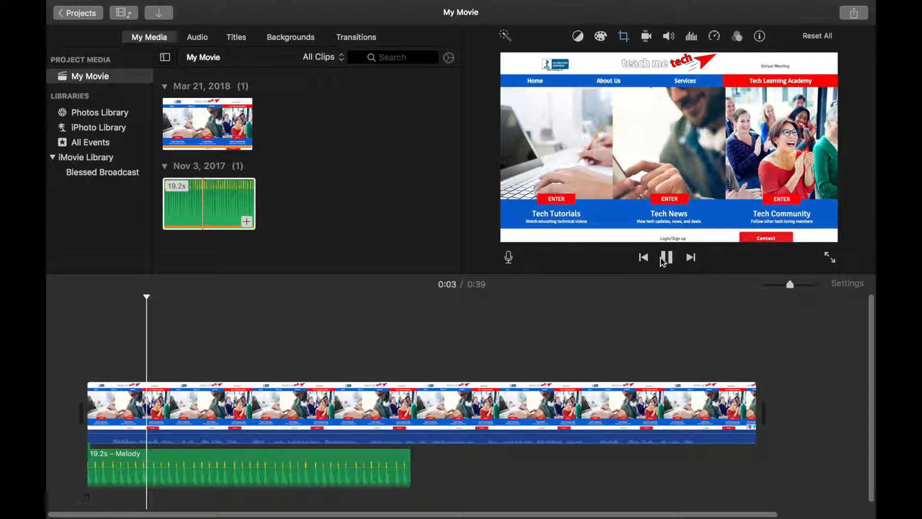
pyautogui.click(671, 262)
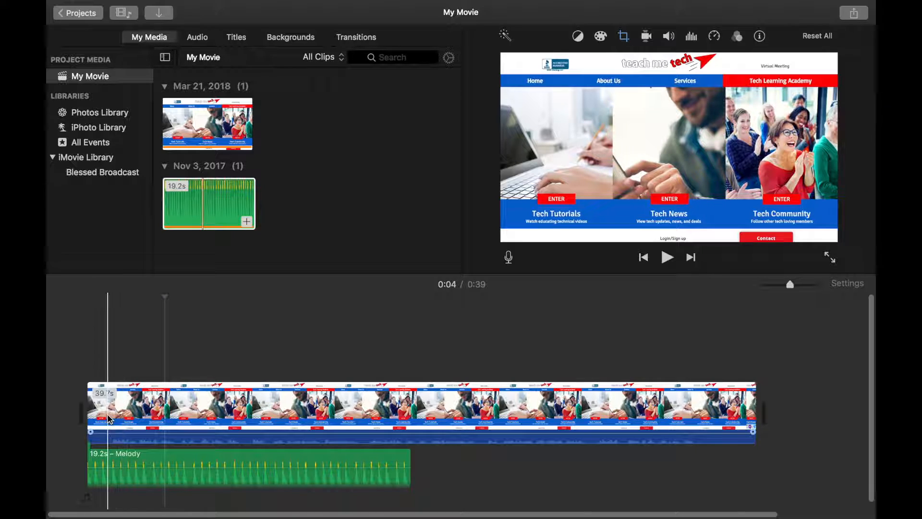
# - Select the Screen Record clip in the timeline and look at its color balance options, opening and cancelling White Balance
pyautogui.click(121, 410)
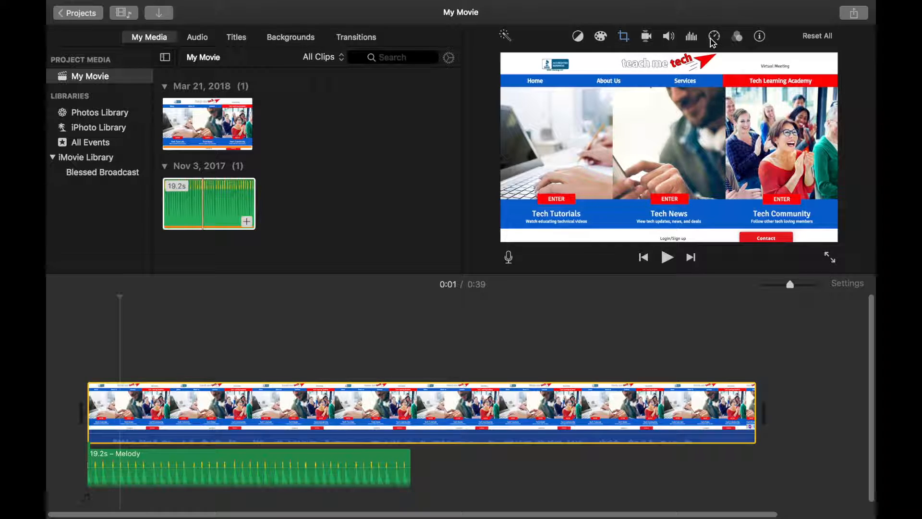
pyautogui.click(578, 37)
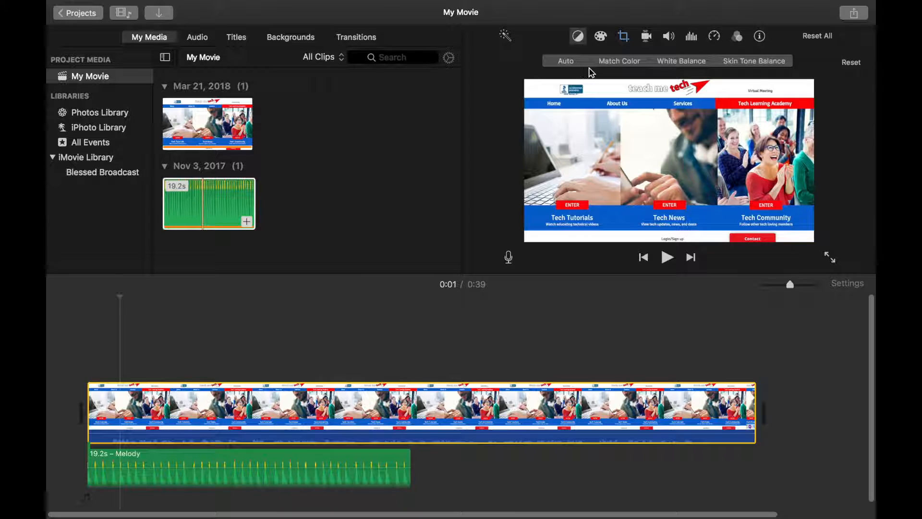
pyautogui.click(672, 62)
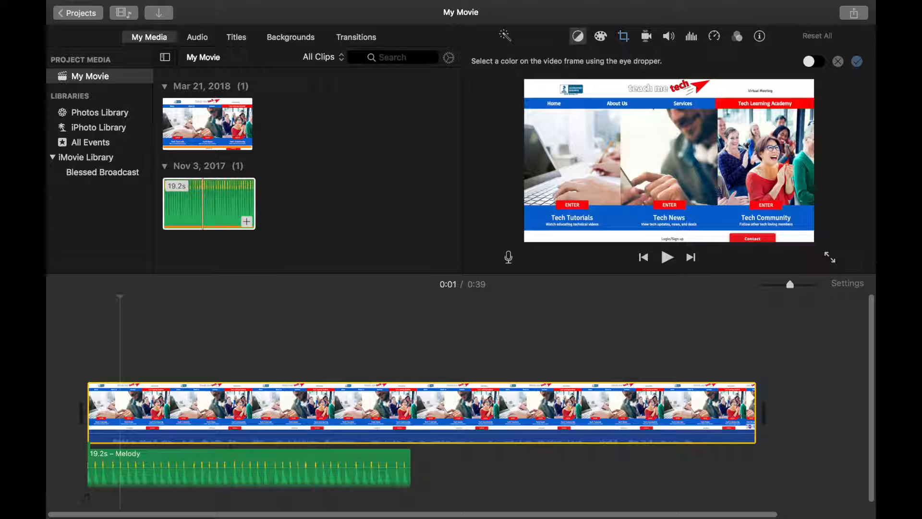
pyautogui.click(838, 62)
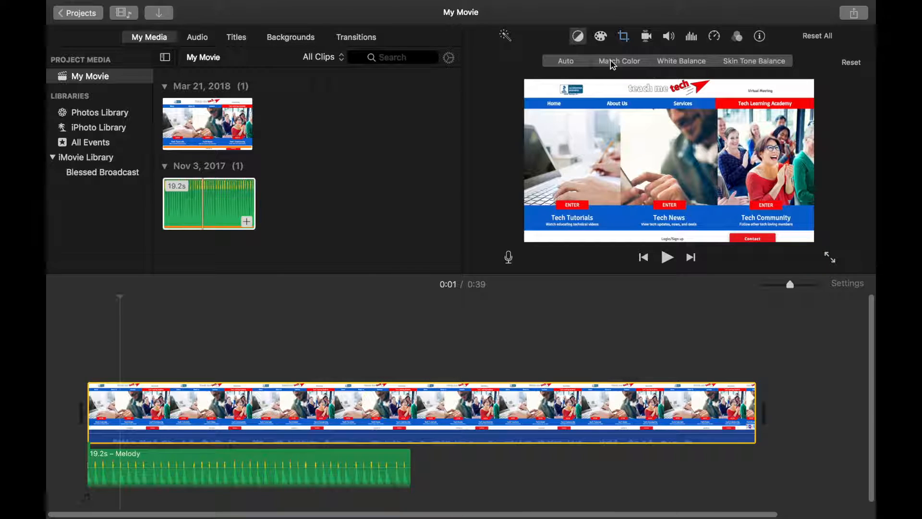
# - Try a warmer color temperature on the Screen Record clip and reset the color correction
pyautogui.click(607, 38)
pyautogui.click(800, 67)
pyautogui.moveTo(800, 66); pyautogui.dragTo(822, 69)
pyautogui.click(847, 66)
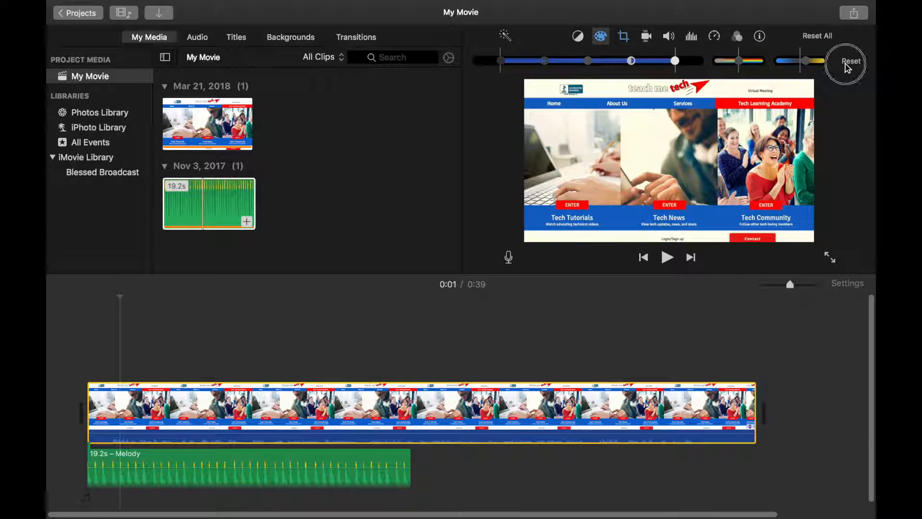
# - Try the Fit and Ken Burns cropping styles on the Screen Record clip and return it to Crop to Fill
pyautogui.click(626, 38)
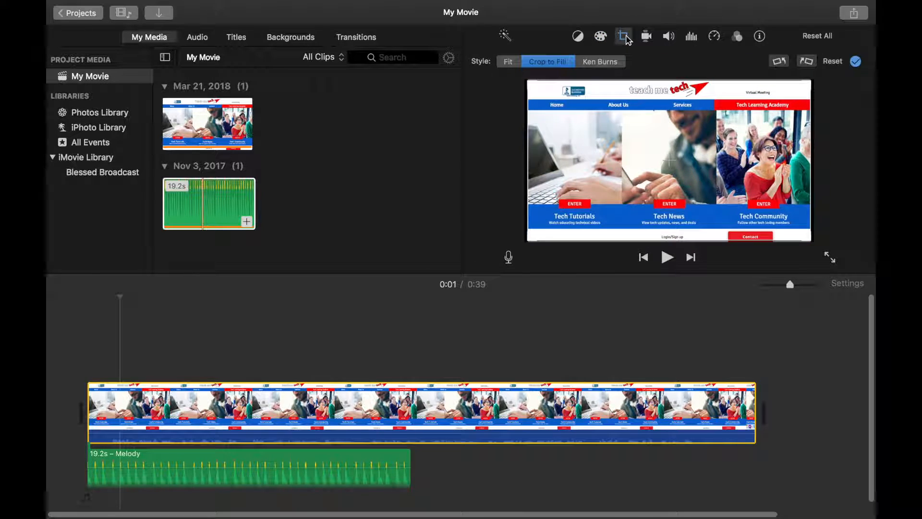
pyautogui.click(509, 66)
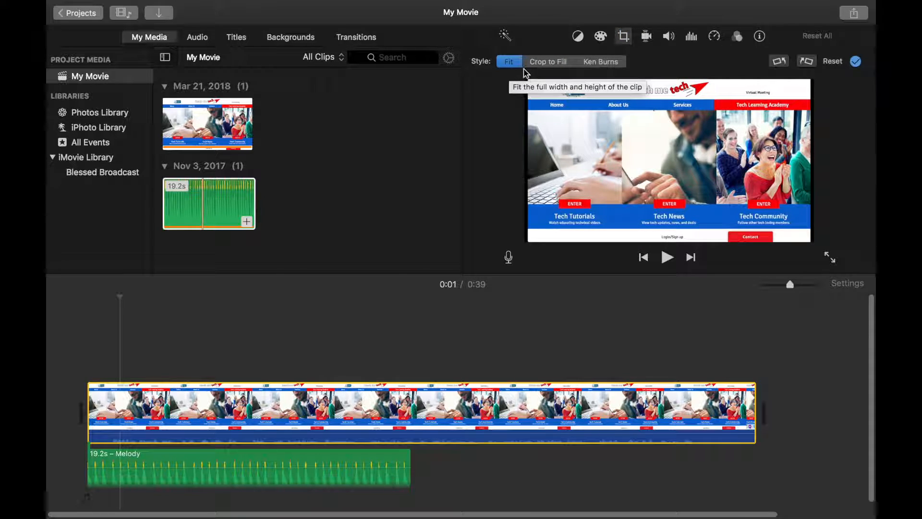
pyautogui.click(549, 69)
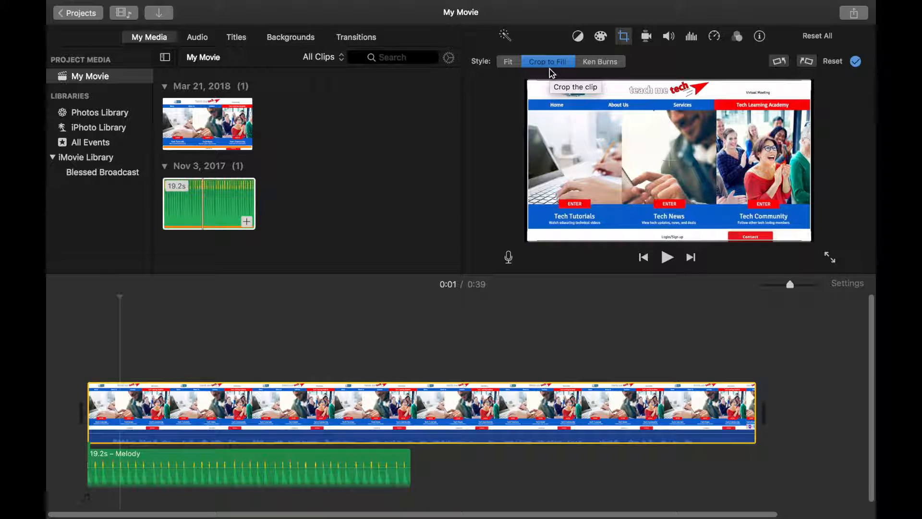
pyautogui.click(613, 66)
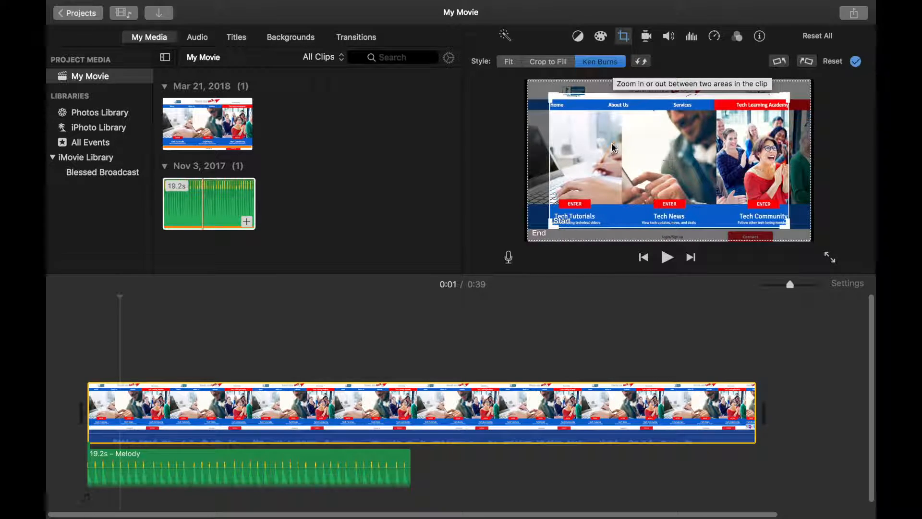
pyautogui.click(552, 62)
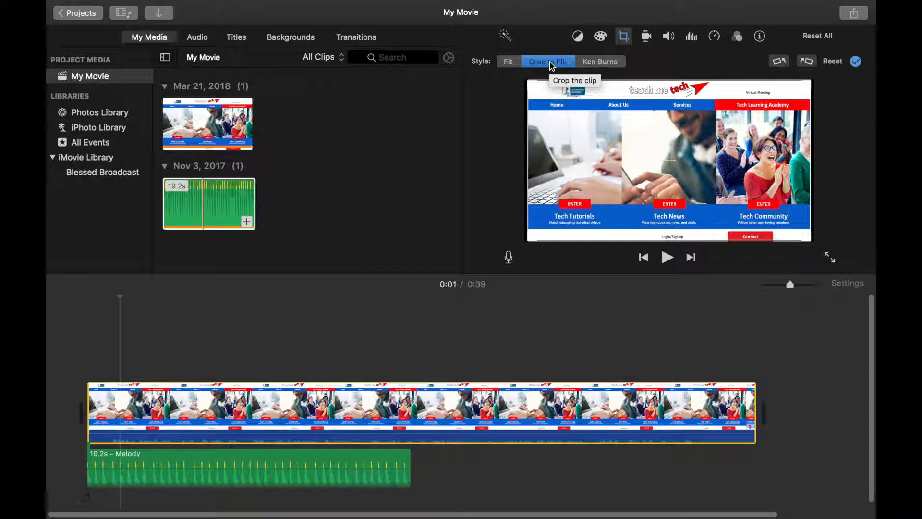
# - View the Screen Record clip's stabilization options and raise its volume to 123%
pyautogui.click(649, 39)
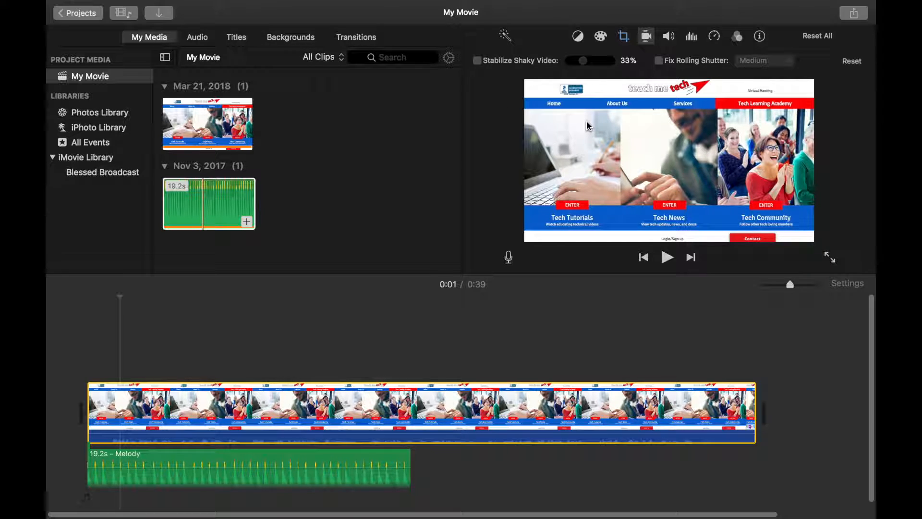
pyautogui.click(669, 38)
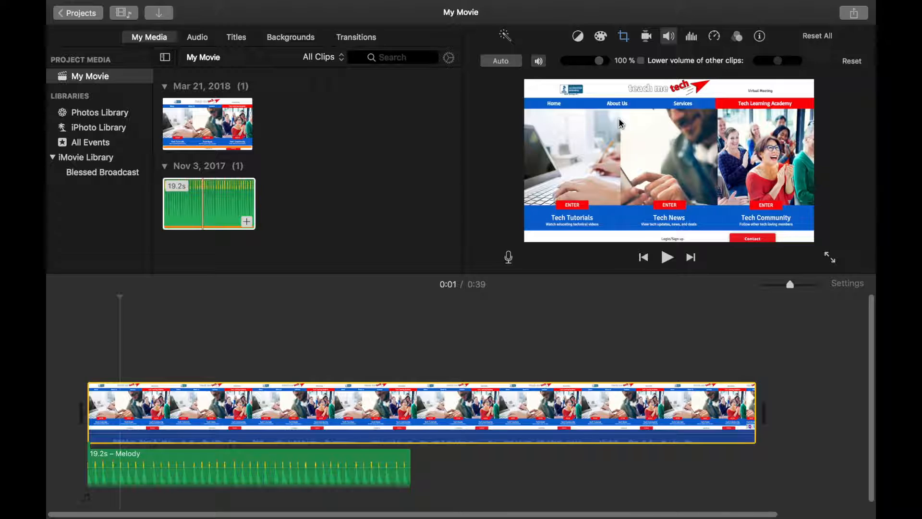
pyautogui.moveTo(602, 69); pyautogui.dragTo(602, 64)
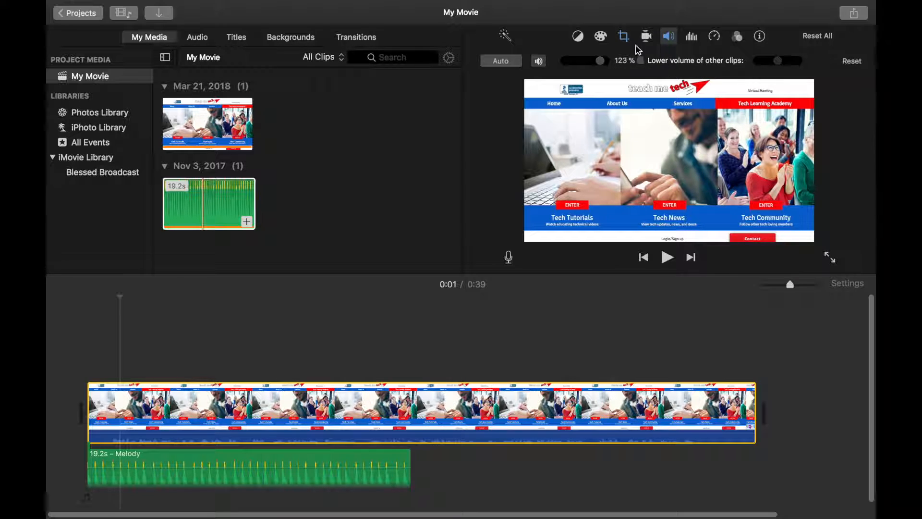
# - Examine the Screen Record clip's noise reduction and equalizer, speed, clip filter, audio effect and clip information settings without applying any
pyautogui.click(691, 37)
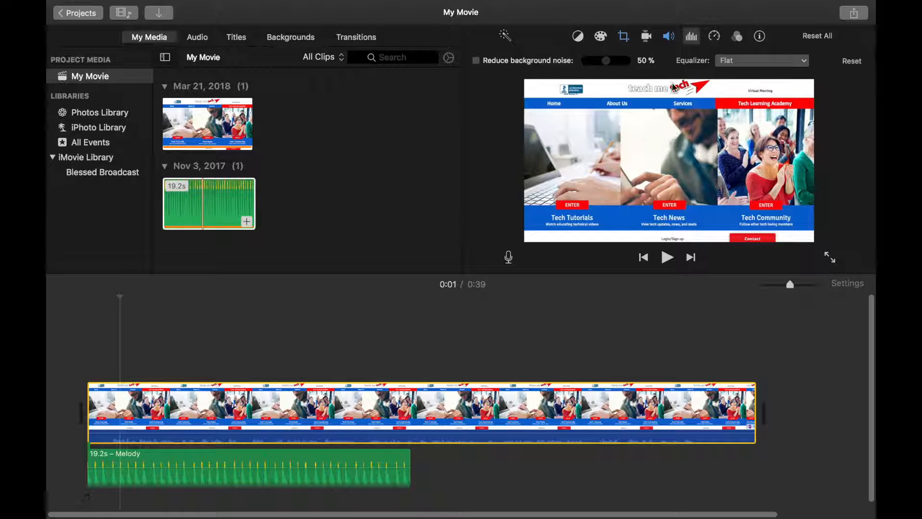
pyautogui.click(716, 38)
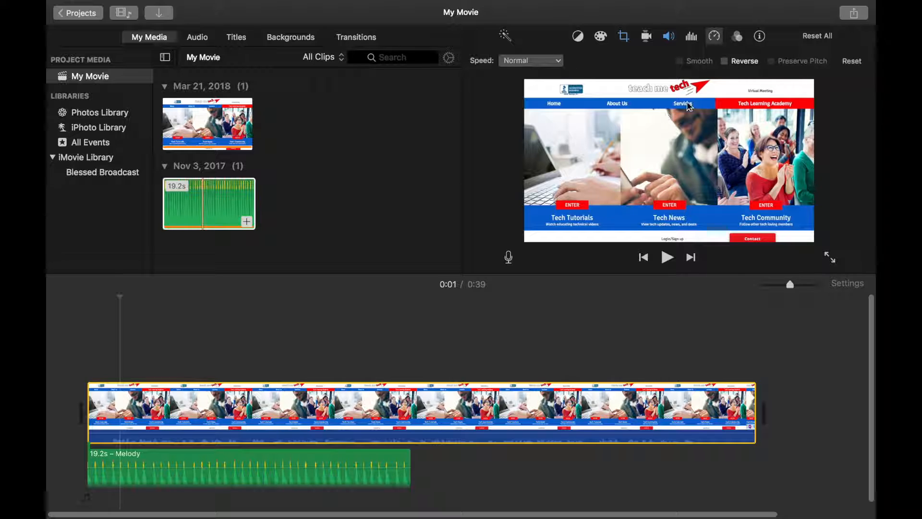
pyautogui.click(737, 37)
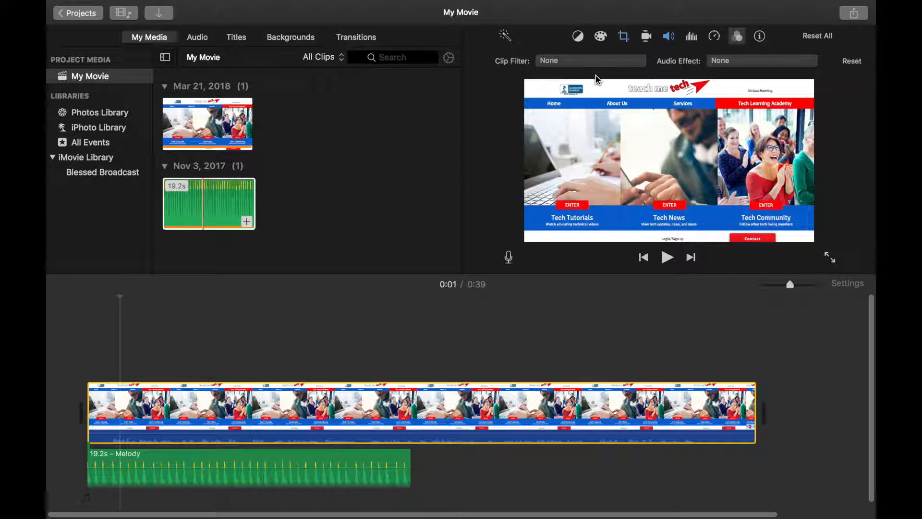
pyautogui.click(635, 62)
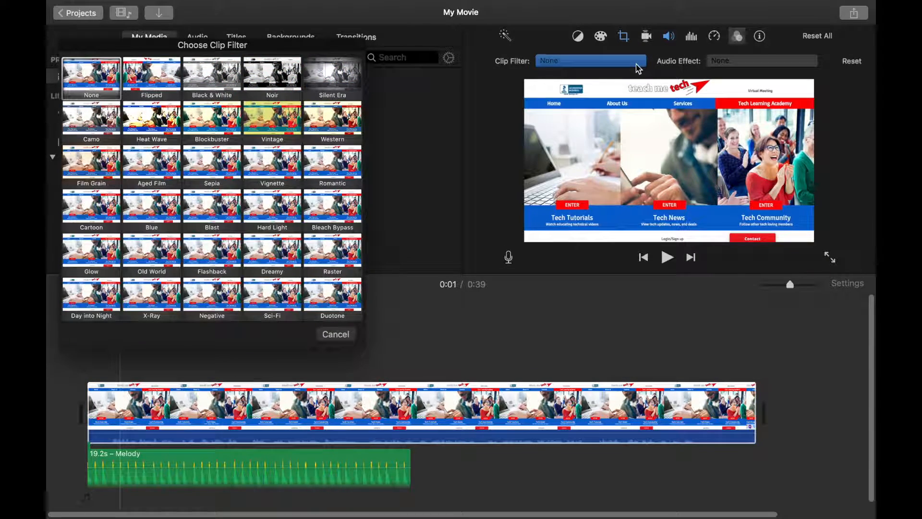
pyautogui.click(335, 334)
pyautogui.click(773, 61)
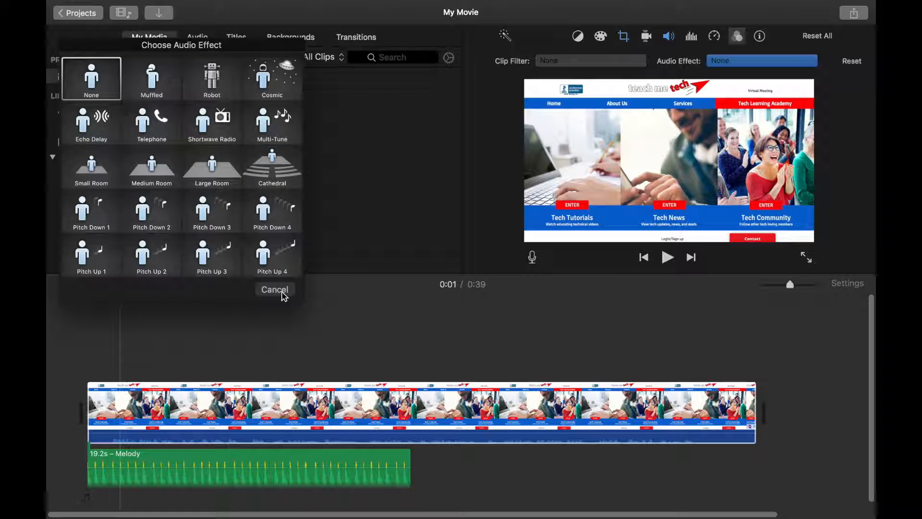
pyautogui.click(284, 292)
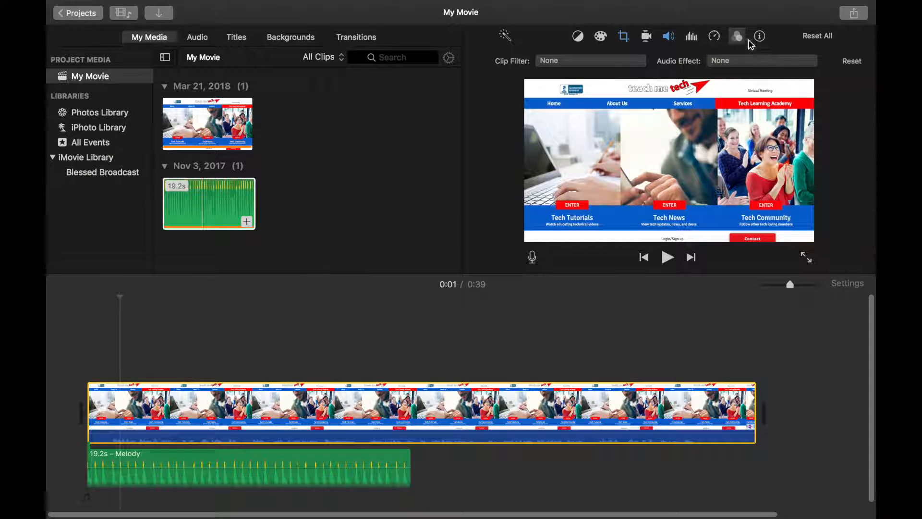
pyautogui.click(759, 37)
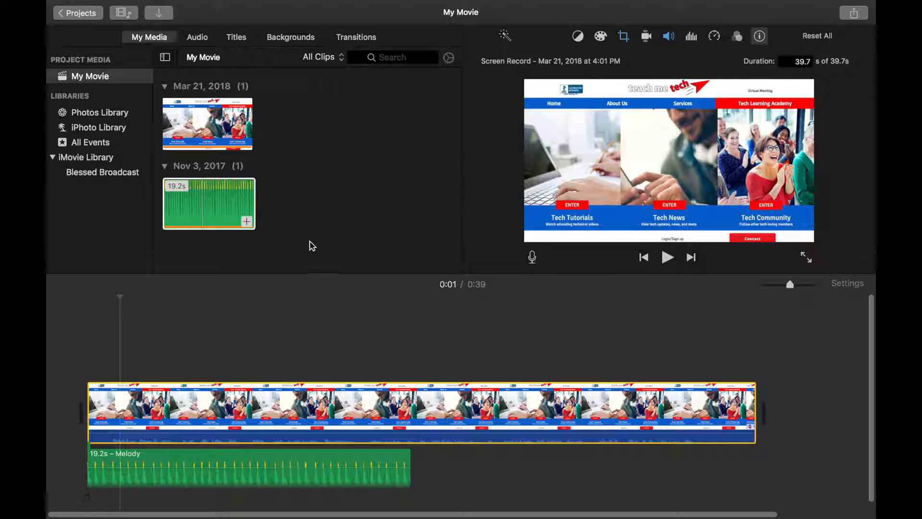
# - Play a short part of the timeline and lower the Melody audio clip's volume to 10%
pyautogui.click(79, 345)
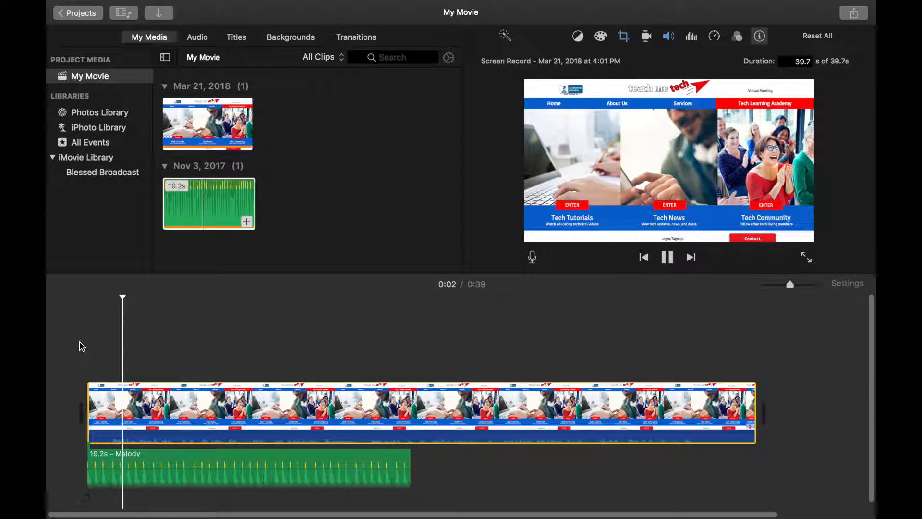
pyautogui.press('space')
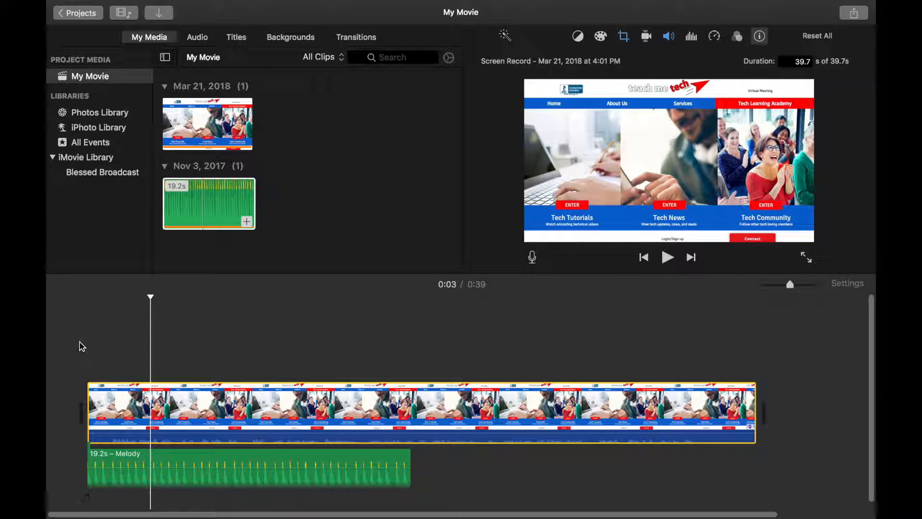
pyautogui.click(166, 459)
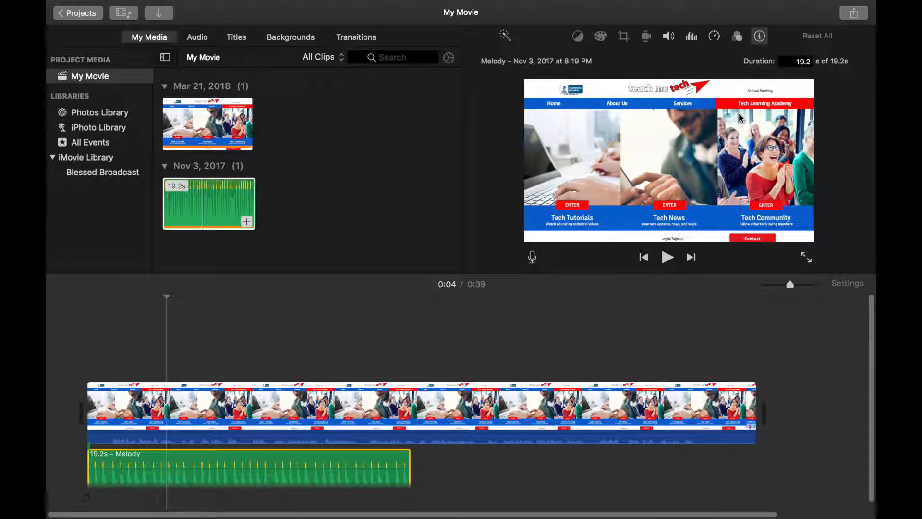
pyautogui.click(669, 37)
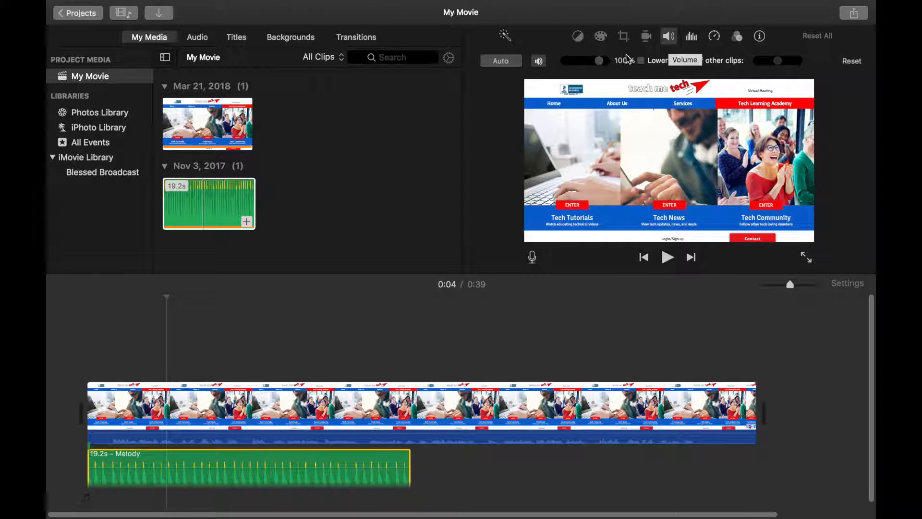
pyautogui.moveTo(600, 61); pyautogui.dragTo(571, 69)
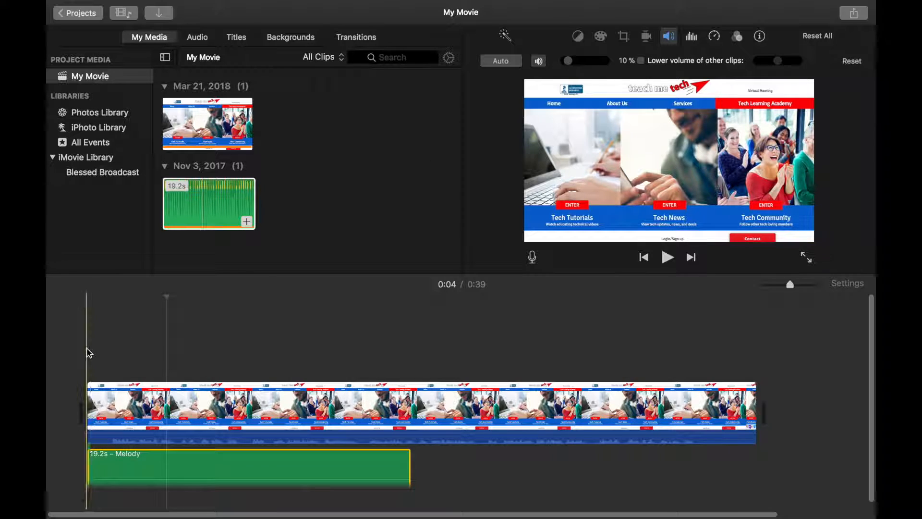
# - Play the timeline from the beginning to check the audio balance and stop playback after about 15 seconds
pyautogui.click(88, 353)
pyautogui.press('space')
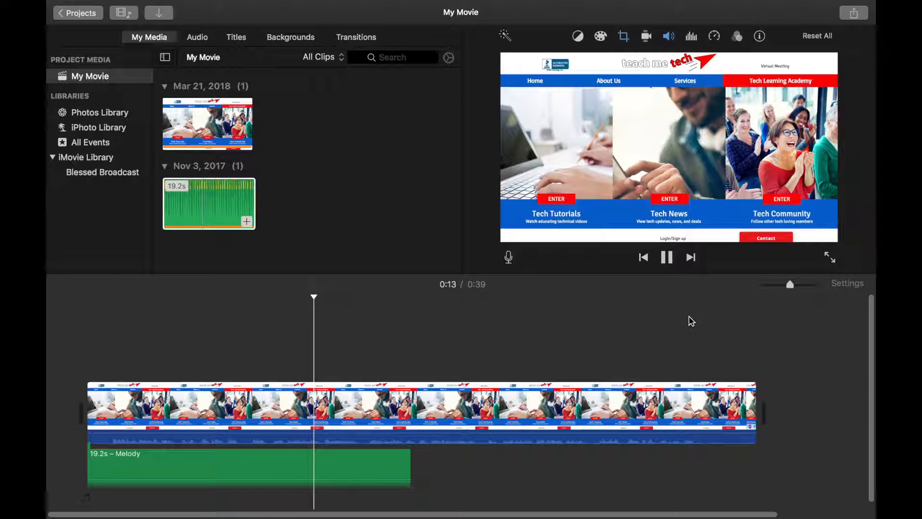
pyautogui.press('space')
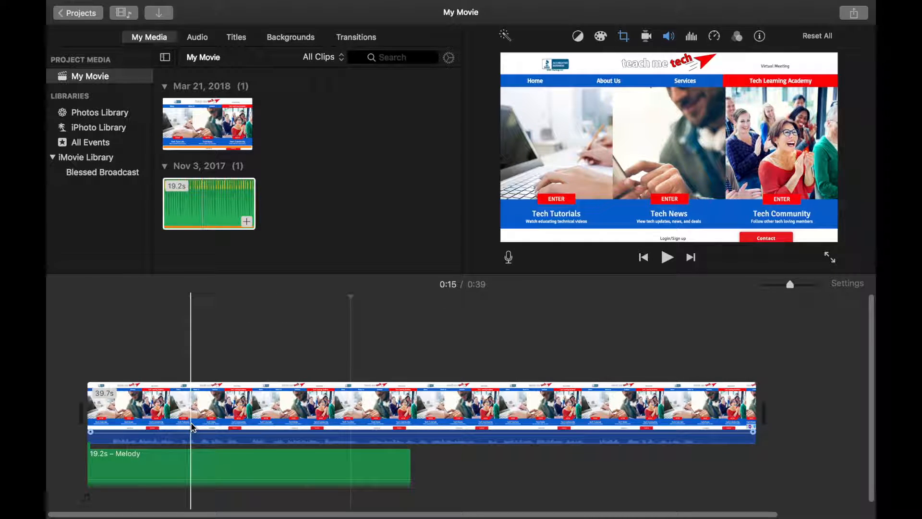
# - Select the Screen Record clip in the timeline and position the playhead at 0:04
pyautogui.scroll(-1, 193, 427)
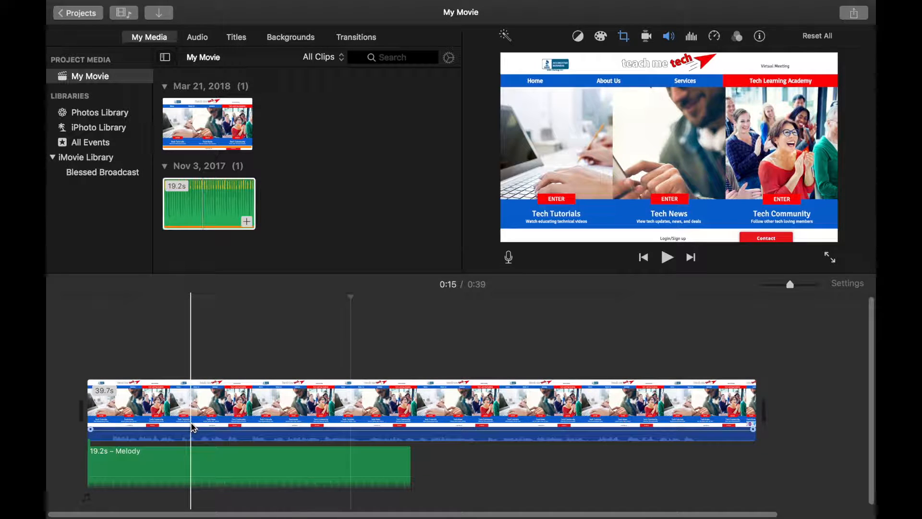
pyautogui.click(289, 408)
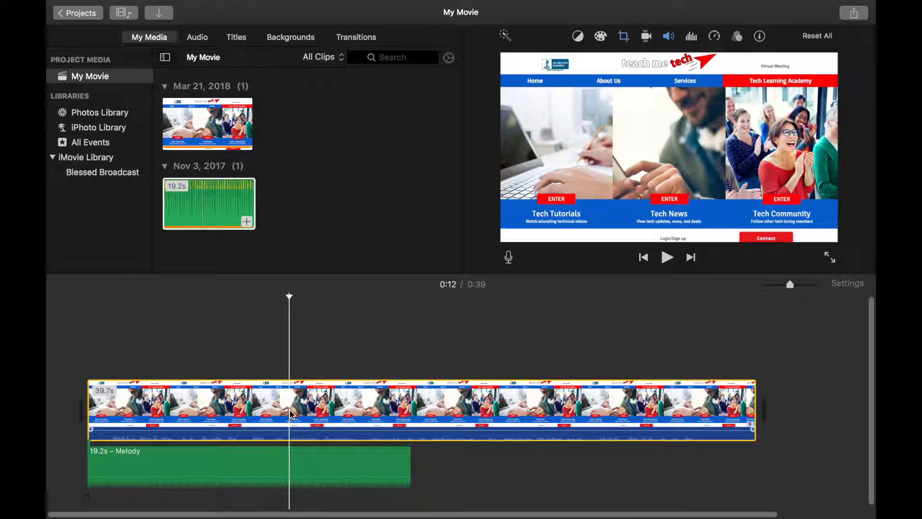
pyautogui.click(165, 410)
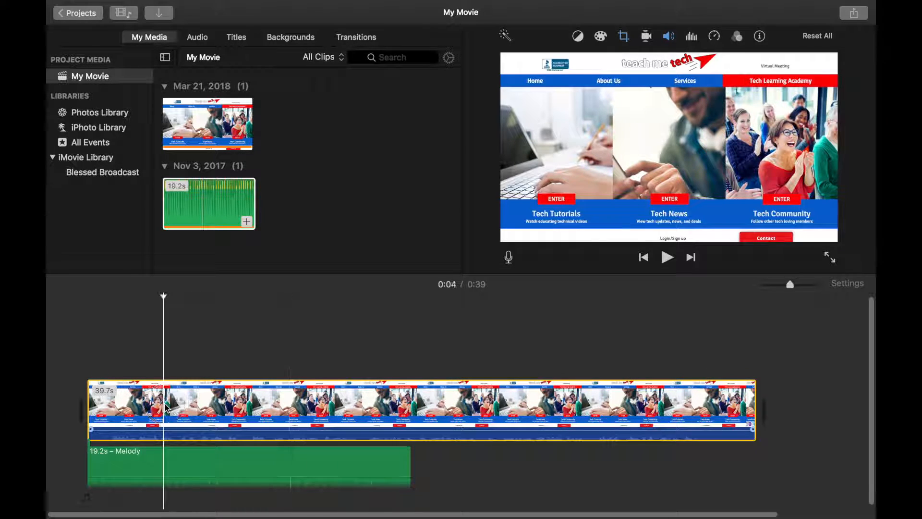
# - Add a second copy of the Melody audio clip directly after the first at 0:19 and lower its volume to 10%
pyautogui.click(410, 409)
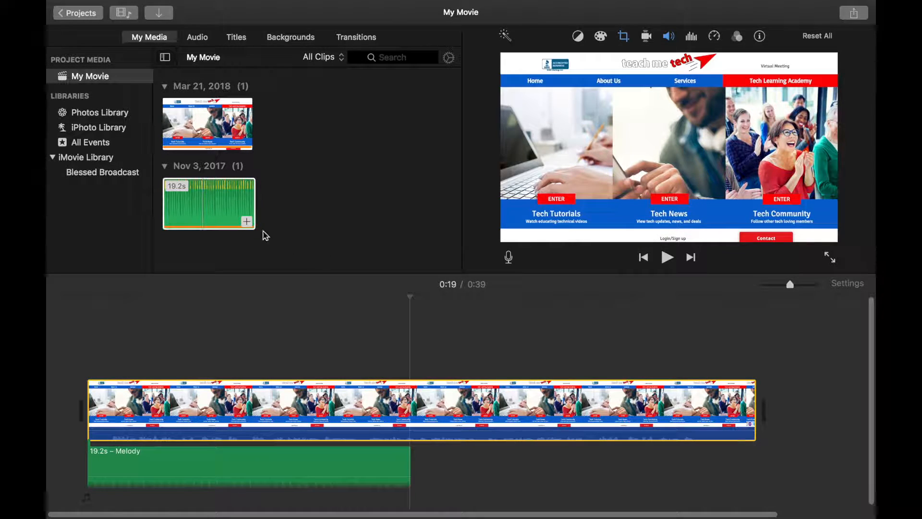
pyautogui.moveTo(208, 206); pyautogui.dragTo(410, 469)
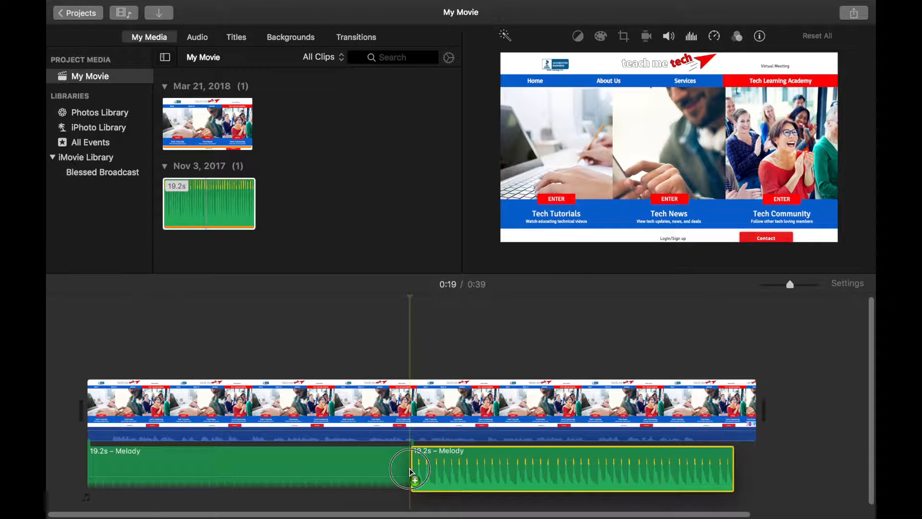
pyautogui.click(667, 39)
pyautogui.moveTo(599, 61); pyautogui.dragTo(575, 72)
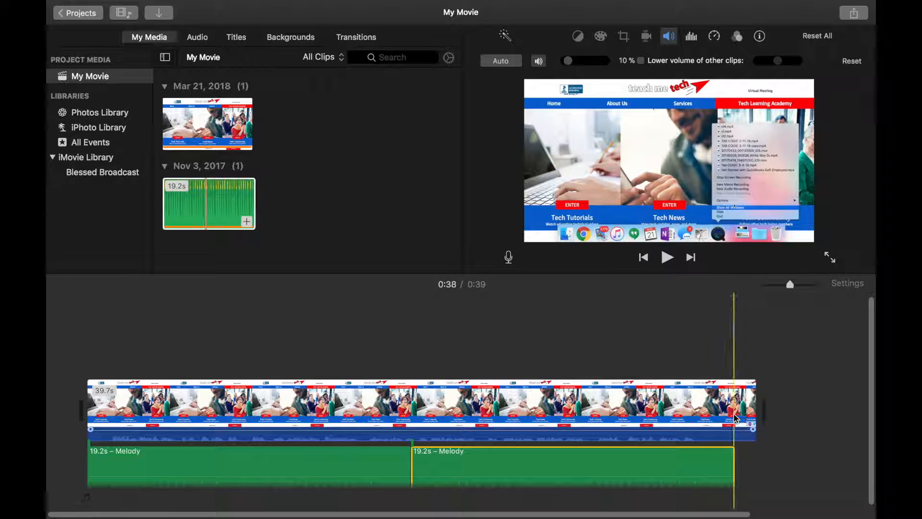
# - Play the timeline from 0:34 to check the audio near the end and stop playback after a few seconds
pyautogui.click(683, 416)
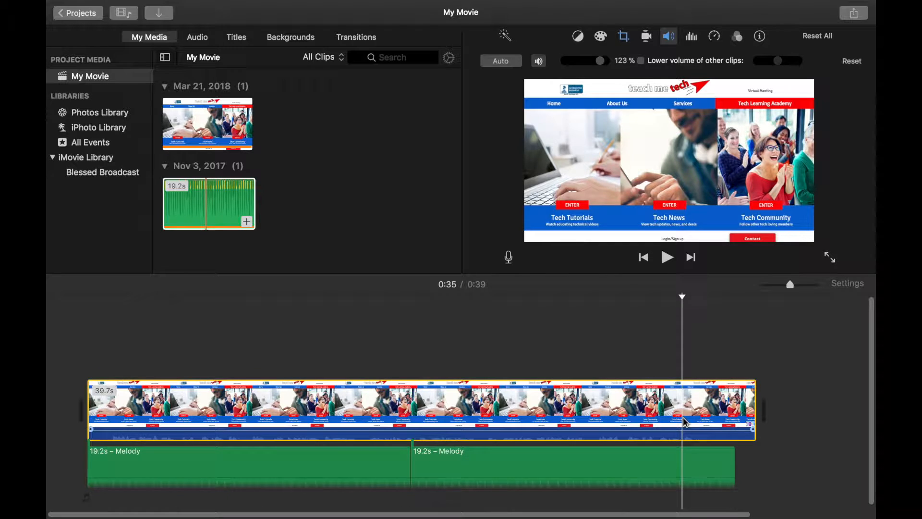
pyautogui.click(663, 417)
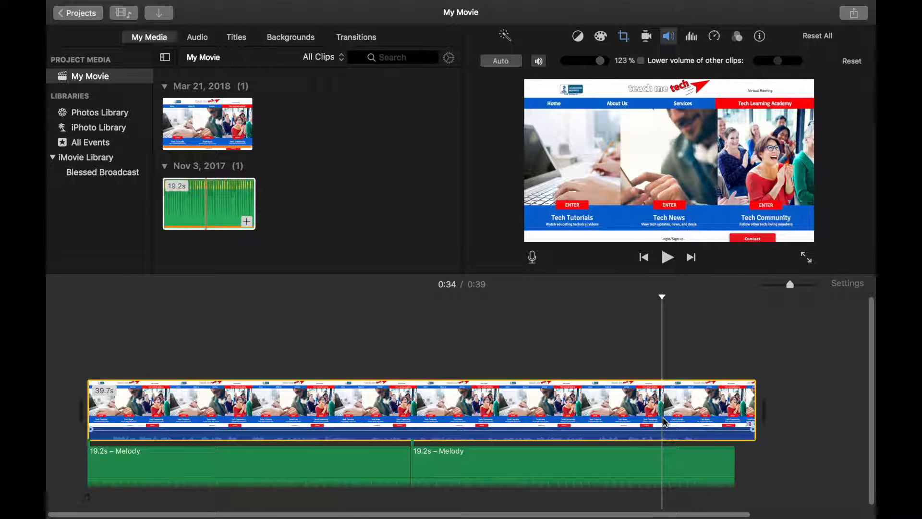
pyautogui.press('space')
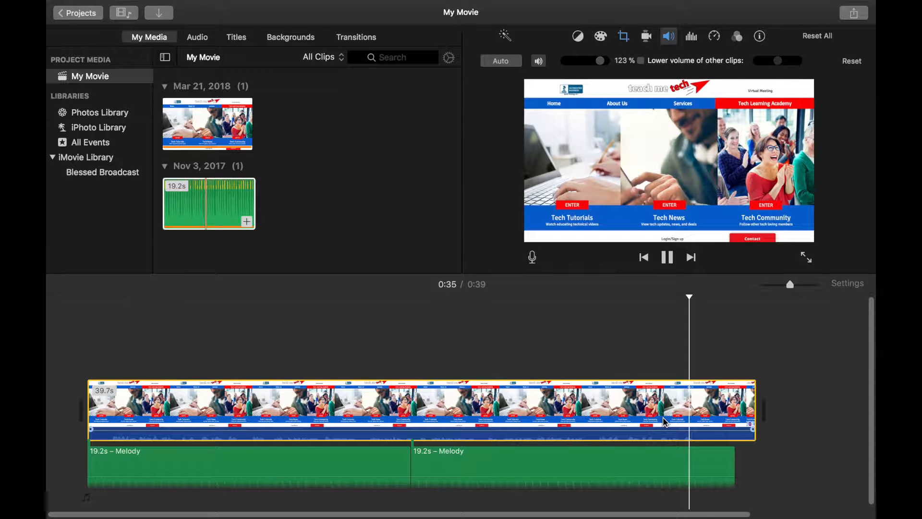
pyautogui.press('space')
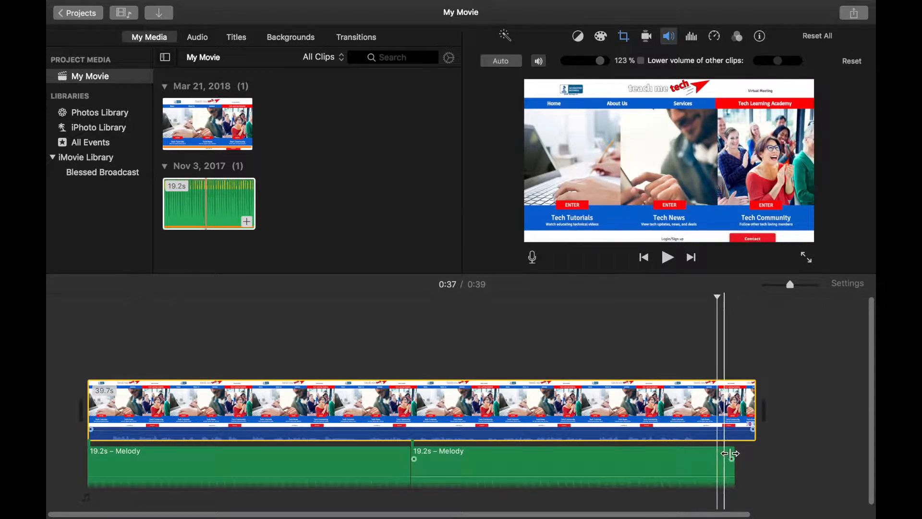
# - Trim the end of the video clip to 36.3 seconds and shorten the second Melody clip to 17.1 seconds to match
pyautogui.click(701, 424)
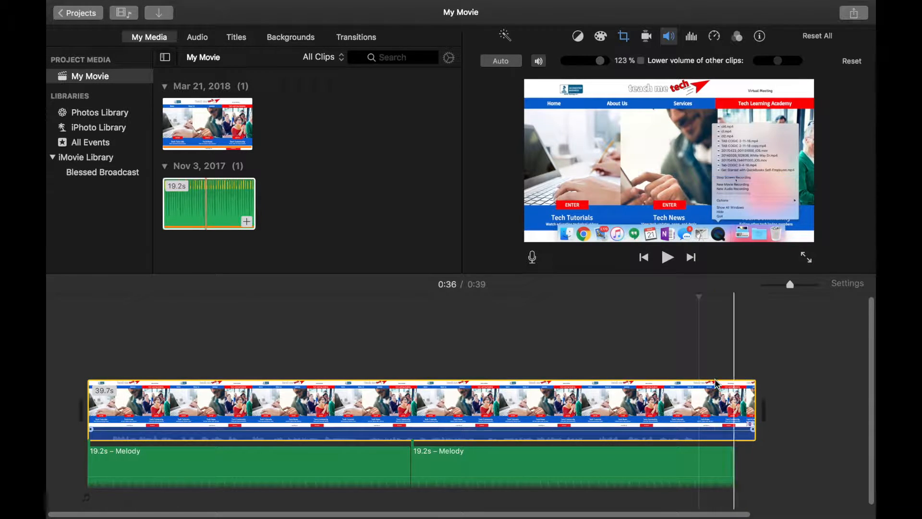
pyautogui.moveTo(755, 404); pyautogui.dragTo(702, 412)
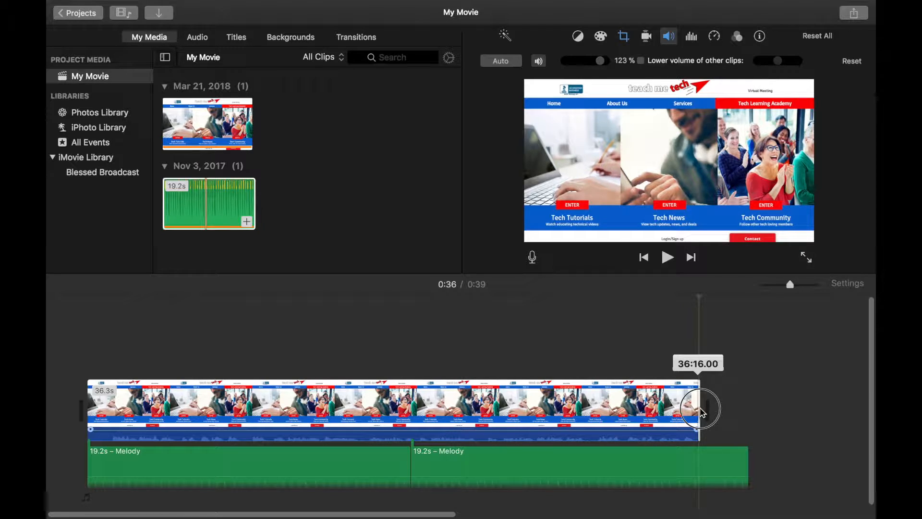
pyautogui.moveTo(702, 412); pyautogui.dragTo(703, 412)
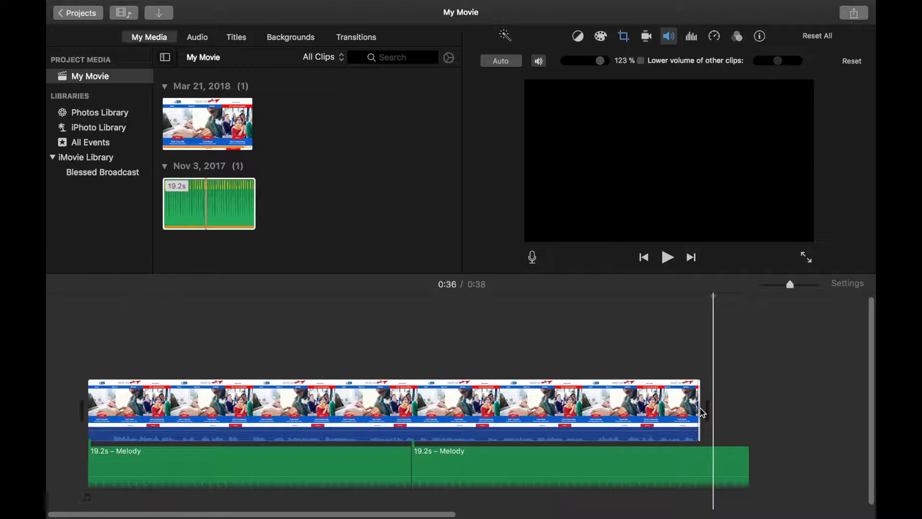
pyautogui.click(727, 463)
pyautogui.moveTo(745, 469); pyautogui.dragTo(711, 474)
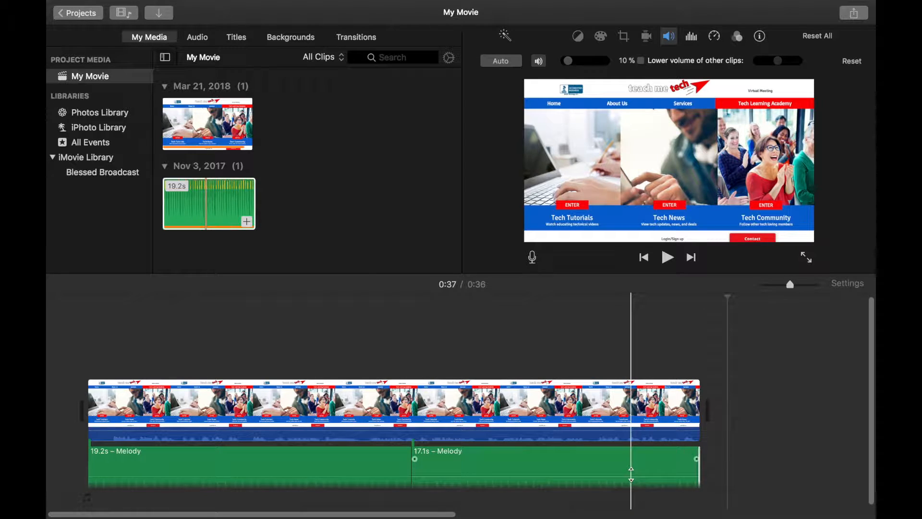
# - Add a short fade-out at the end of the second Melody clip and a fade-in at the start of the first
pyautogui.click(695, 460)
pyautogui.moveTo(695, 460); pyautogui.dragTo(669, 459)
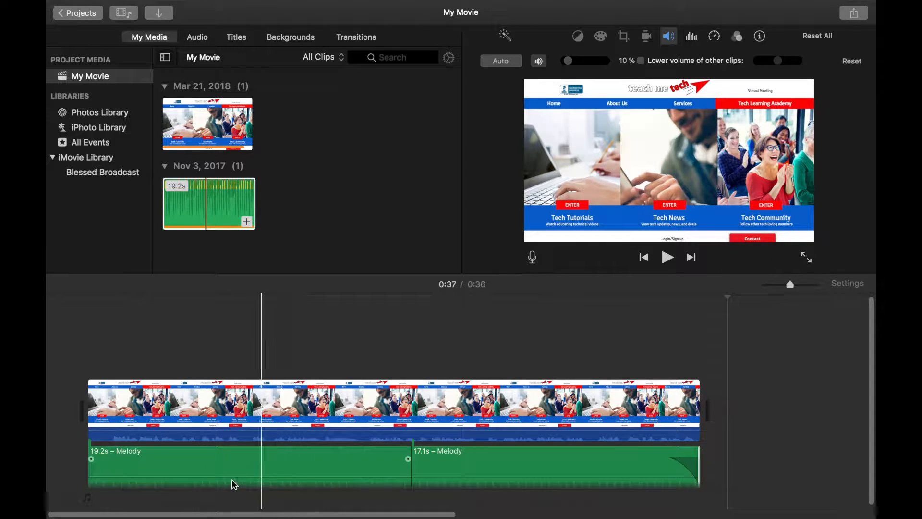
pyautogui.moveTo(92, 459); pyautogui.dragTo(118, 462)
# - Play the timeline from the beginning to hear the music fade in and stop after about five seconds
pyautogui.click(80, 335)
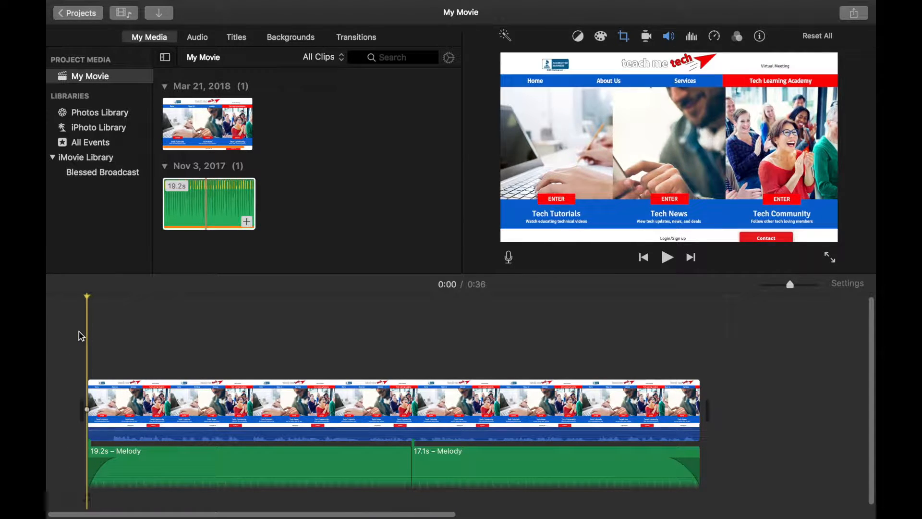
pyautogui.press('space')
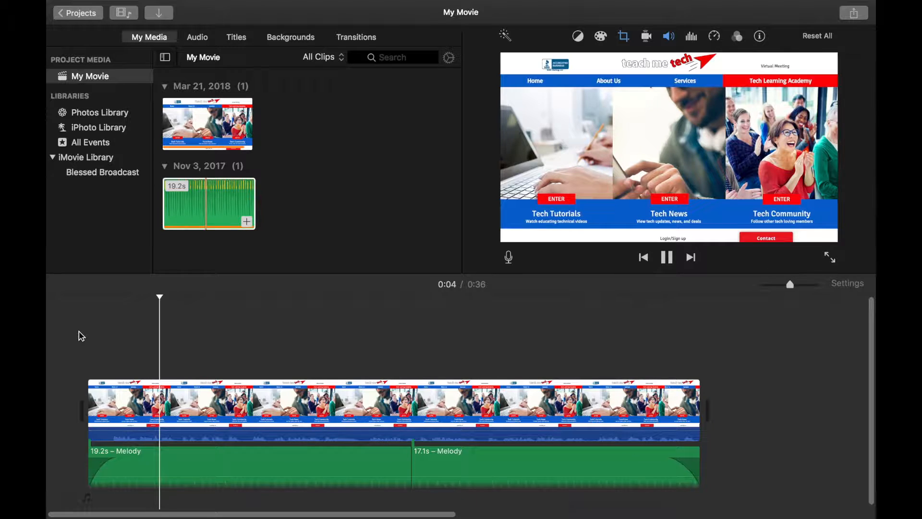
pyautogui.press('space')
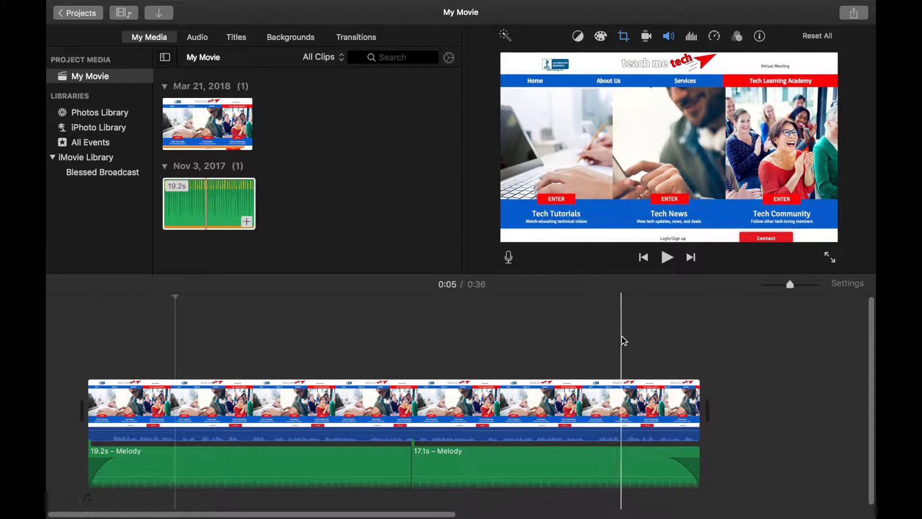
# - Extend the second Melody clip to 17.6 seconds so that the music runs past the end of the video
pyautogui.click(648, 340)
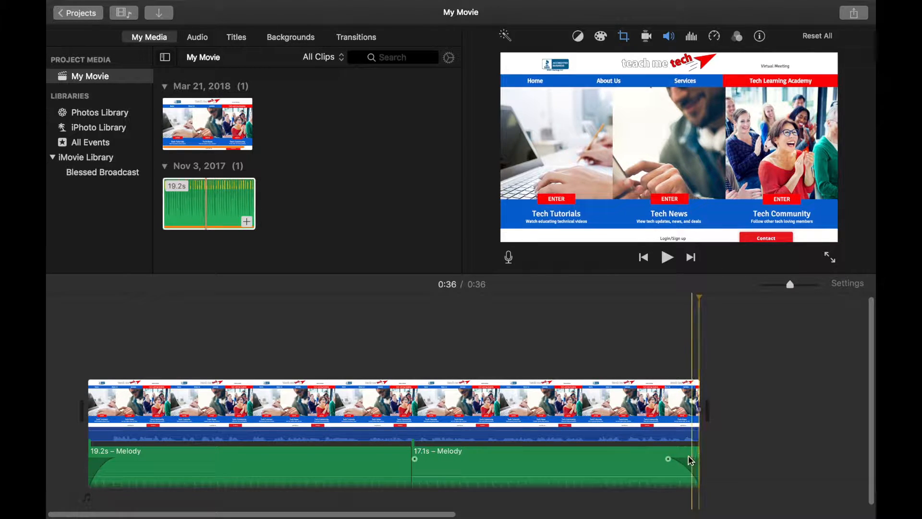
pyautogui.click(677, 468)
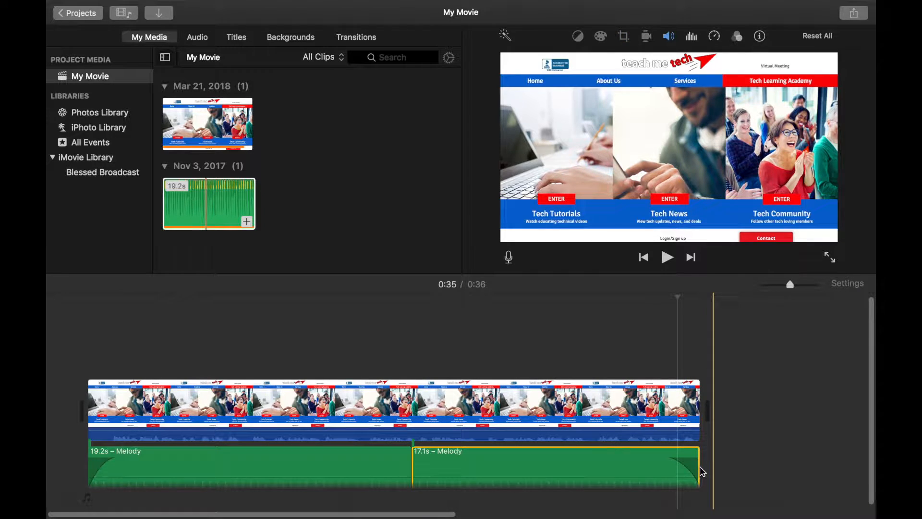
pyautogui.click(699, 470)
pyautogui.moveTo(700, 469); pyautogui.dragTo(721, 471)
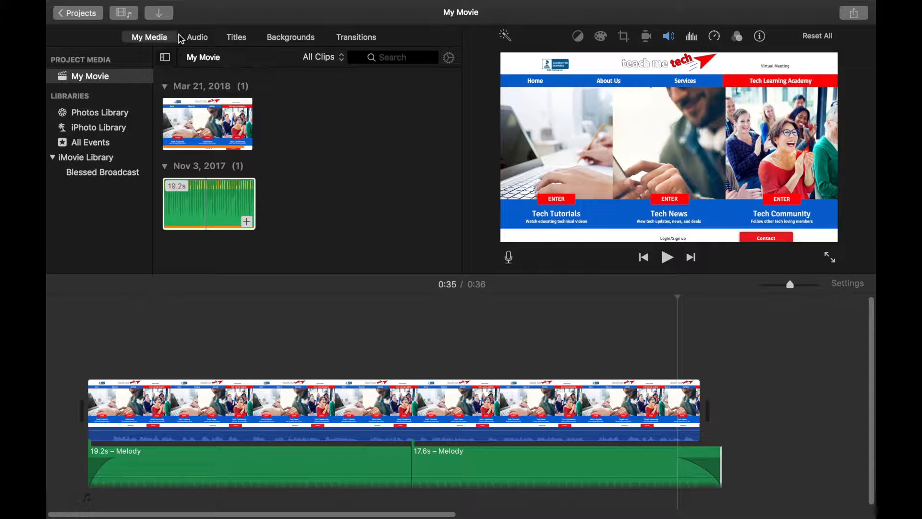
# - Examine the available audio sources, title styles, maps and backgrounds, and transitions without adding any
pyautogui.click(198, 37)
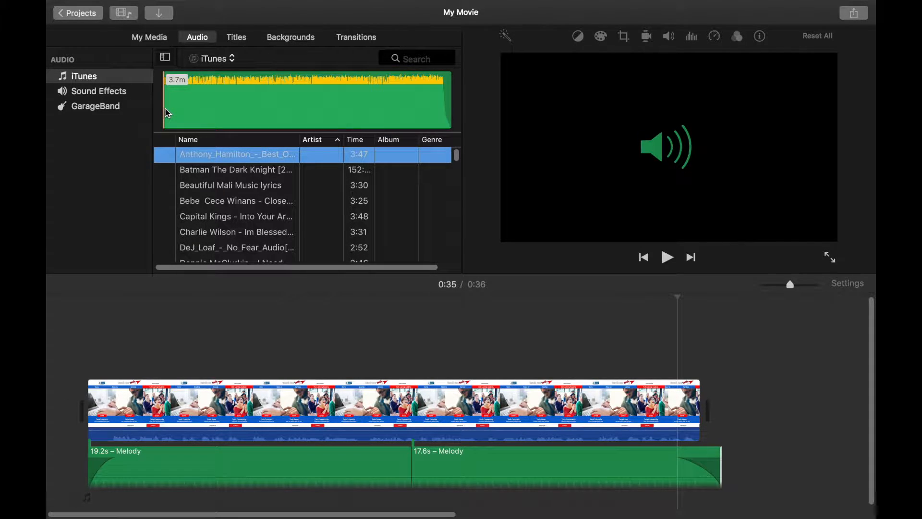
pyautogui.click(243, 40)
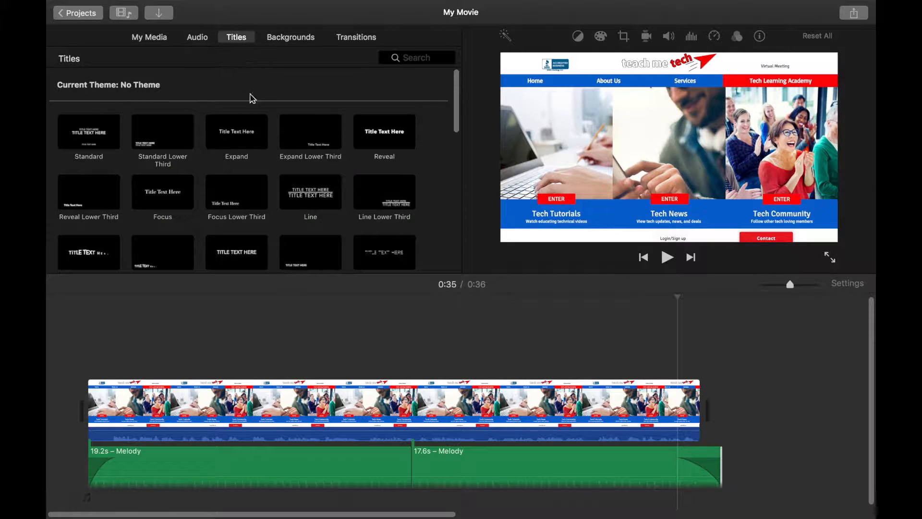
pyautogui.scroll(-10, 258, 148)
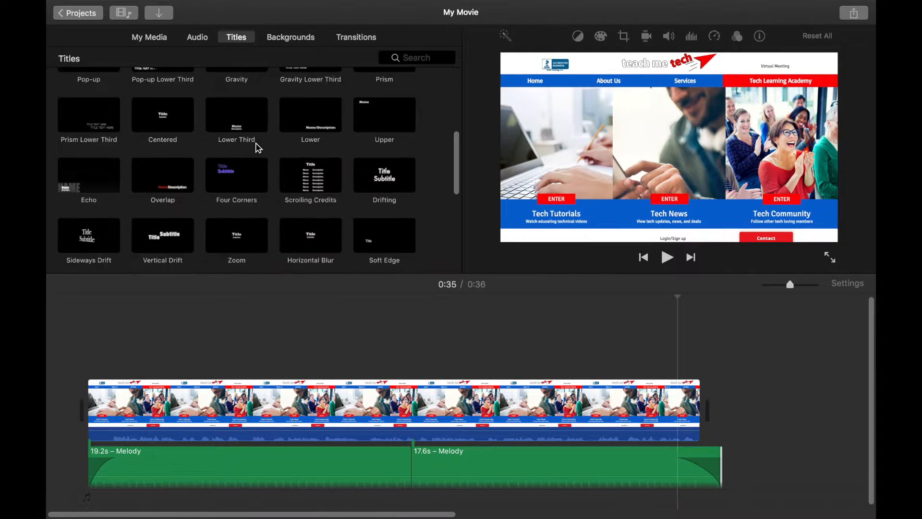
pyautogui.scroll(10, 258, 147)
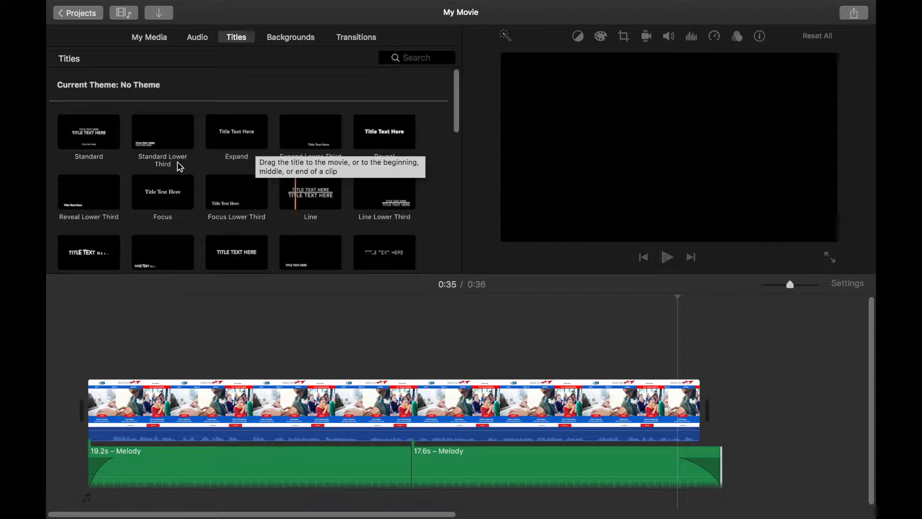
pyautogui.click(299, 39)
pyautogui.click(299, 41)
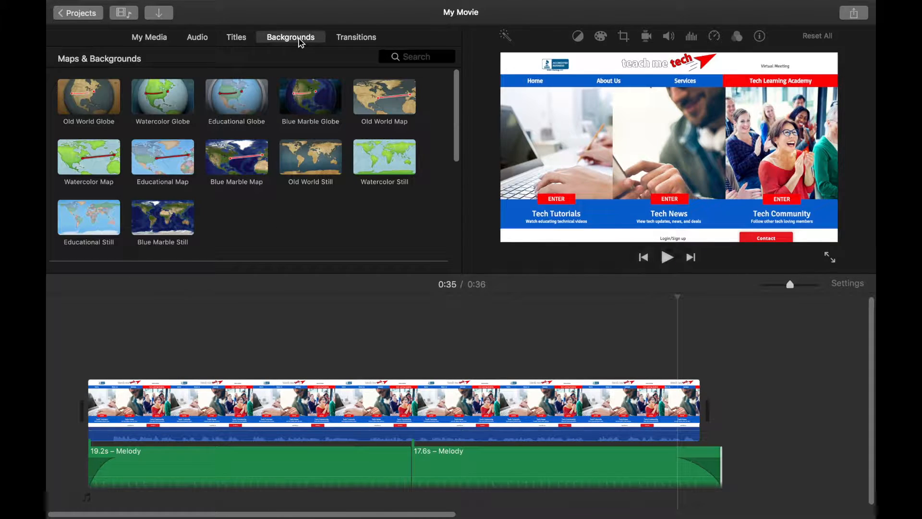
pyautogui.scroll(-10, 373, 154)
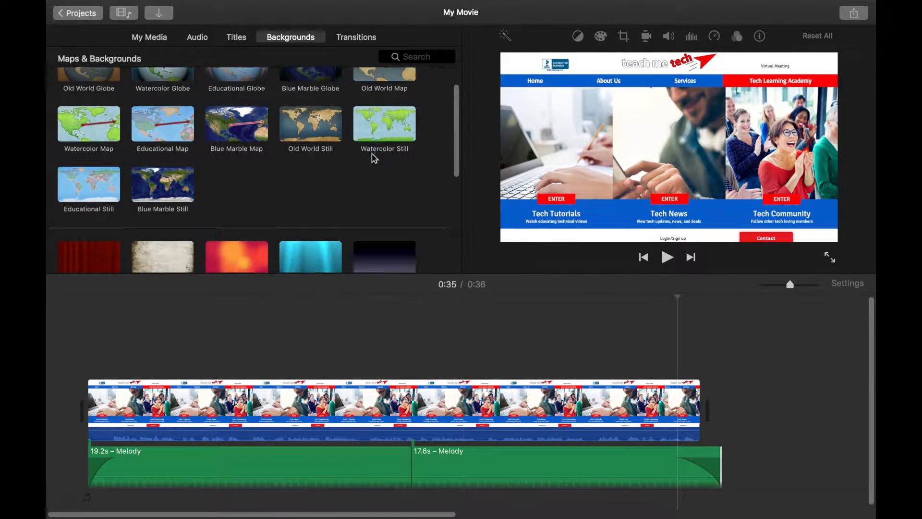
pyautogui.scroll(-2, 371, 154)
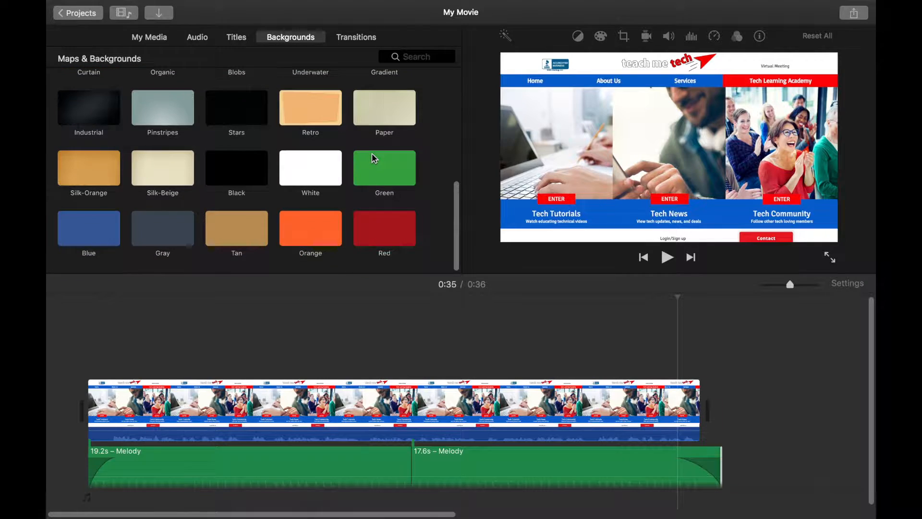
pyautogui.scroll(3, 371, 157)
pyautogui.click(361, 34)
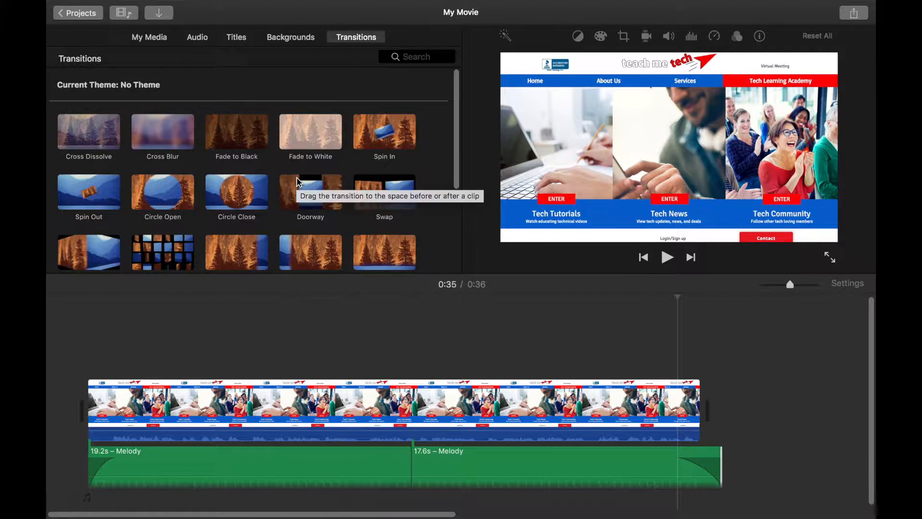
# - Add the Line title to the end of the timeline, after the video clip
pyautogui.click(244, 40)
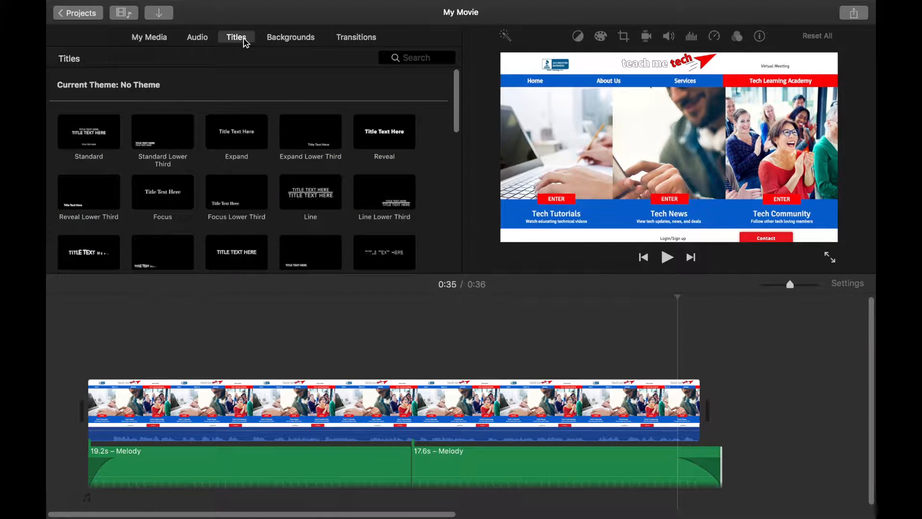
pyautogui.scroll(-10, 315, 192)
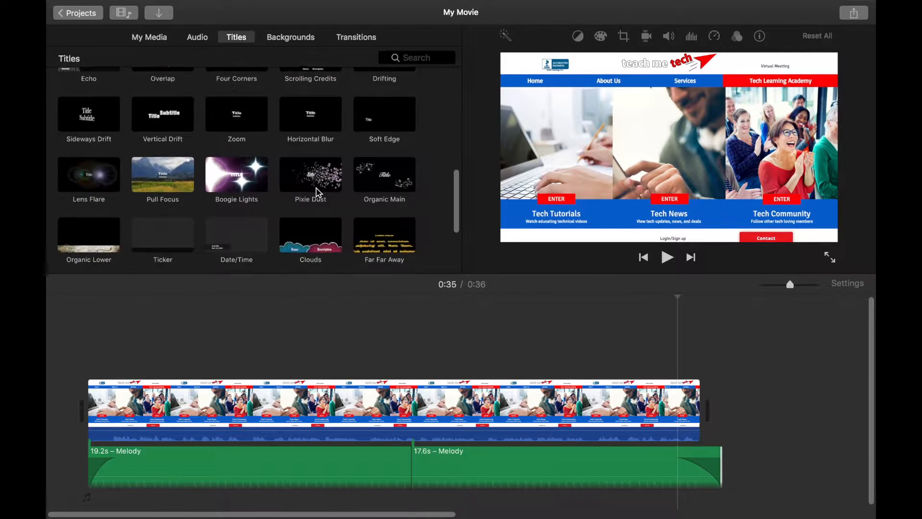
pyautogui.scroll(10, 316, 192)
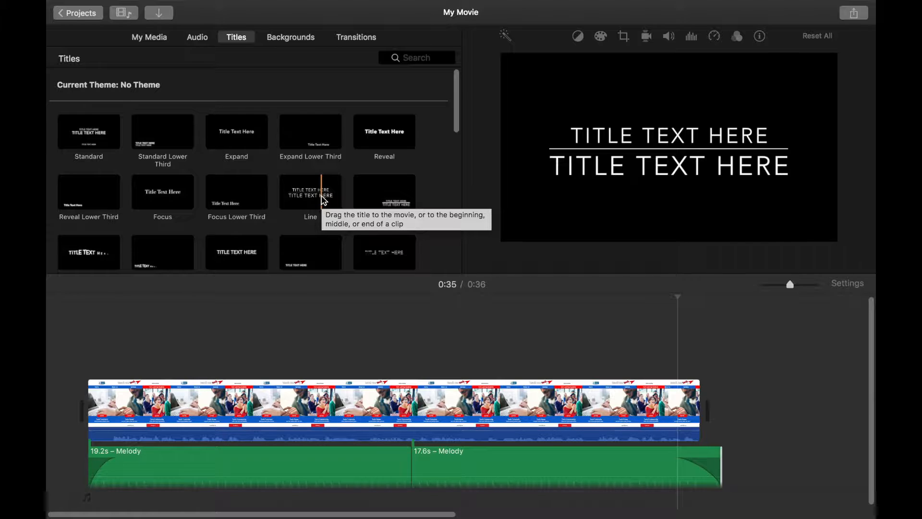
pyautogui.click(311, 201)
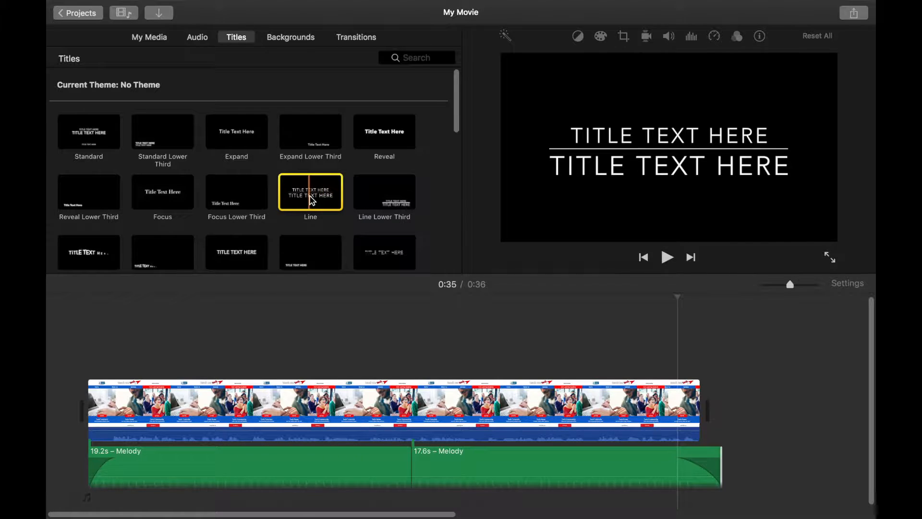
pyautogui.moveTo(311, 200); pyautogui.dragTo(701, 411)
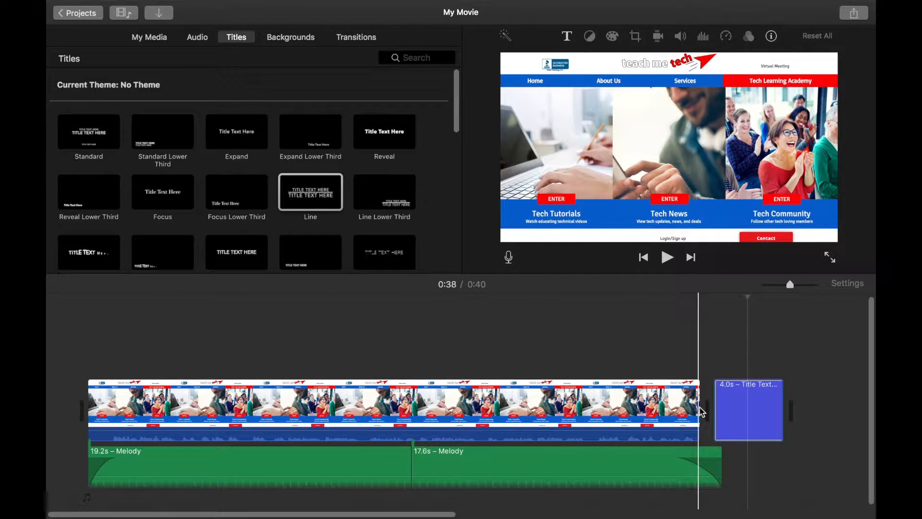
# - Shorten the Line title to 2.6 seconds and extend the second Melody clip to 19.2 seconds beneath it
pyautogui.click(708, 454)
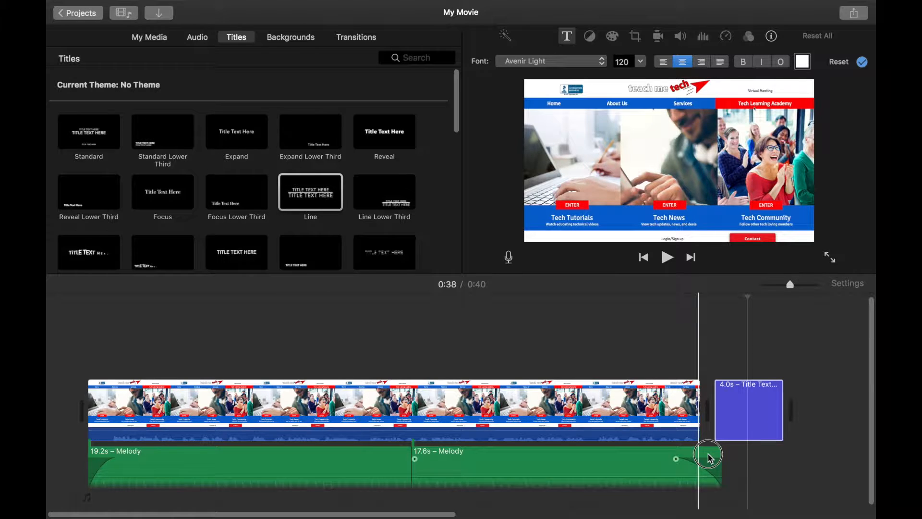
pyautogui.click(759, 419)
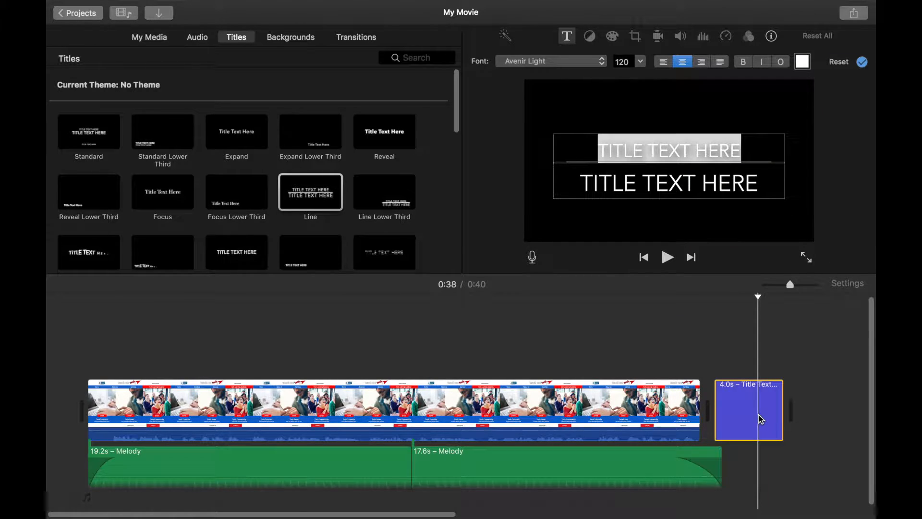
pyautogui.moveTo(780, 412); pyautogui.dragTo(746, 417)
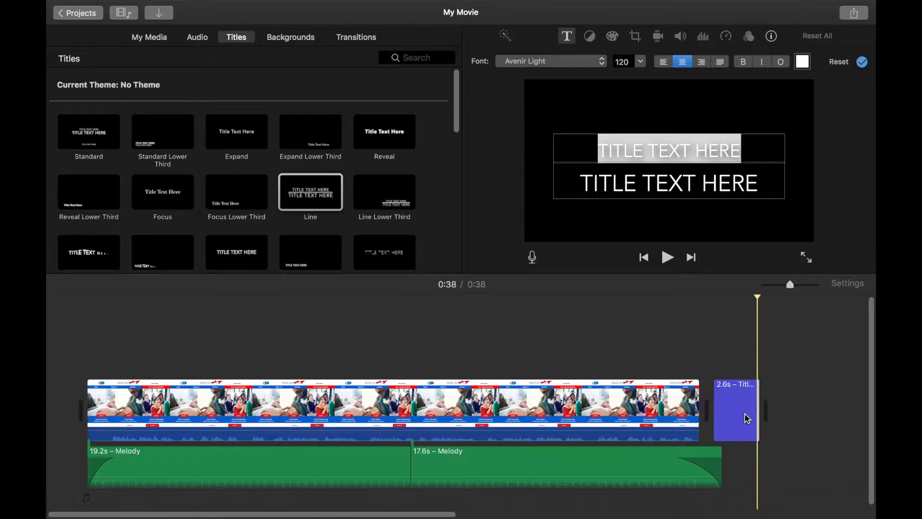
pyautogui.click(709, 449)
pyautogui.moveTo(719, 456); pyautogui.dragTo(761, 464)
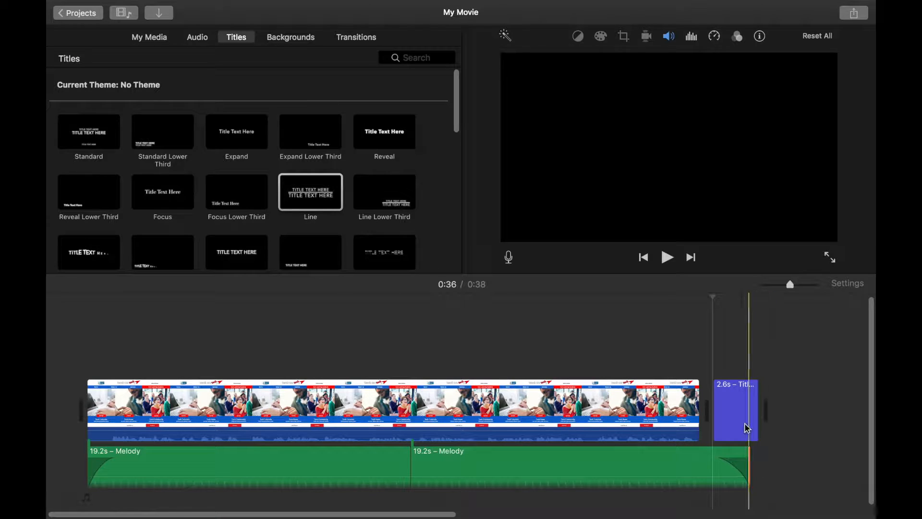
# - Shorten the Line title to 2.1 seconds and replace its upper text line with THANKS FOR WATCHING
pyautogui.click(737, 416)
pyautogui.moveTo(756, 421); pyautogui.dragTo(728, 422)
pyautogui.click(675, 150)
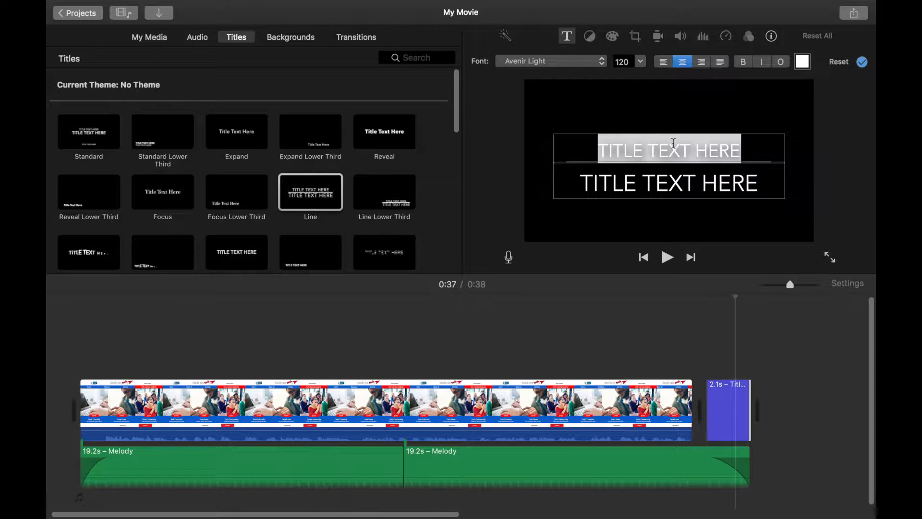
pyautogui.write('TEC')
pyautogui.press('BackSpace')
pyautogui.press('BackSpace')
pyautogui.write('HANKS FOR WATCHING')
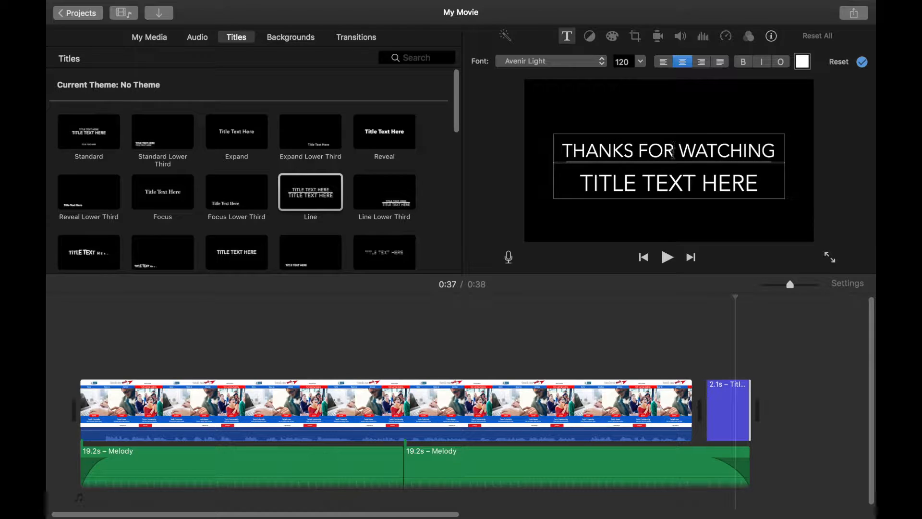
# - Replace the closing title's lower text line with TECH LEARNING ACADEMY
pyautogui.tripleClick(665, 174)
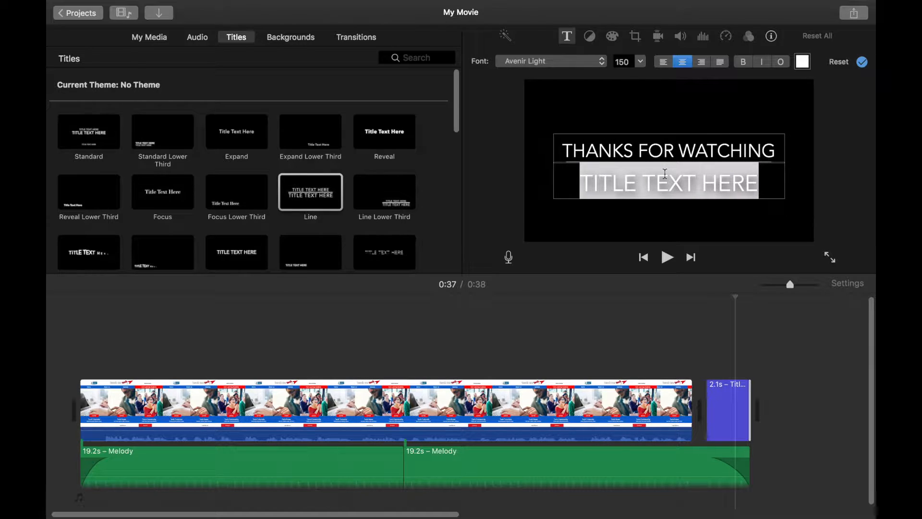
pyautogui.write('TECH')
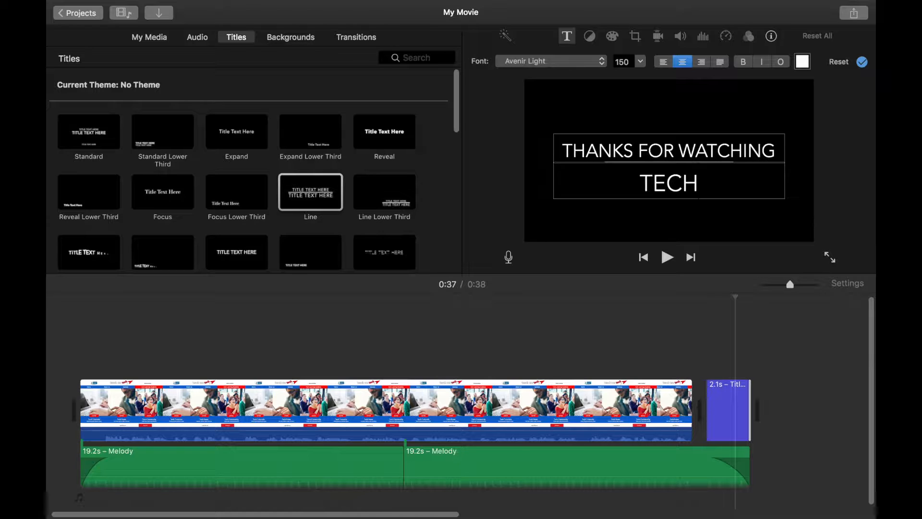
pyautogui.write(' LEARNING ACA')
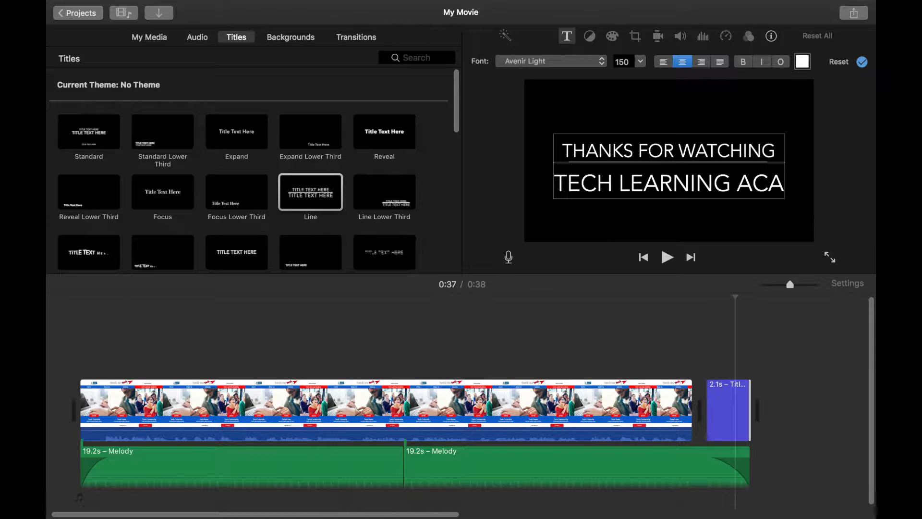
pyautogui.write('DEMY')
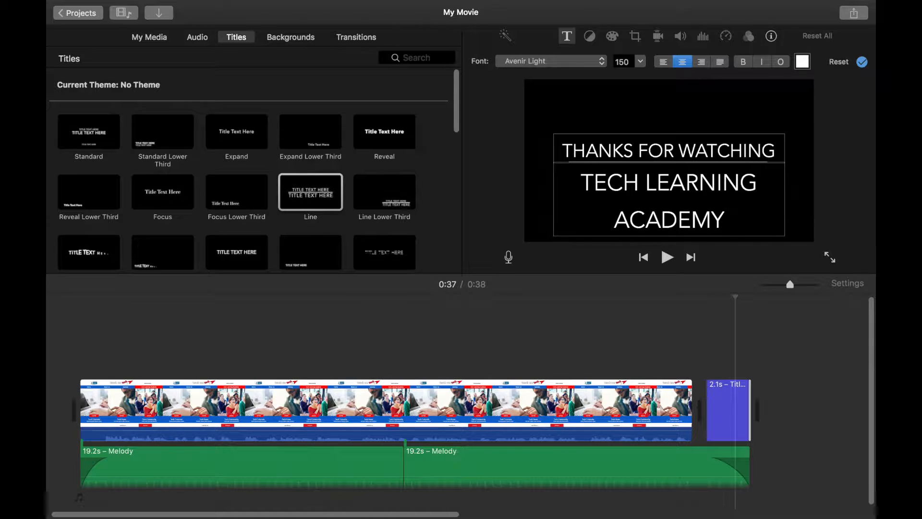
# - Set the font size of the title's TECH LEARNING ACADEMY line to 102 and play back the end of the movie
pyautogui.moveTo(743, 226); pyautogui.dragTo(575, 179)
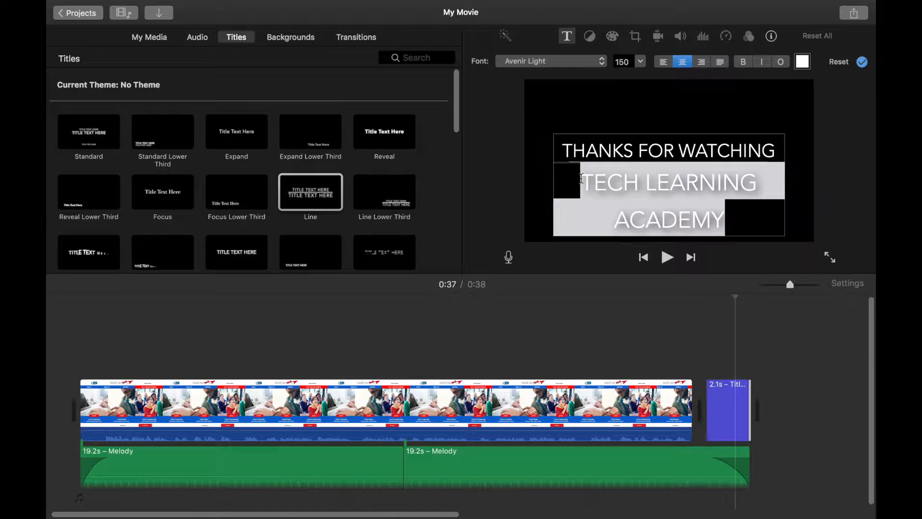
pyautogui.click(640, 61)
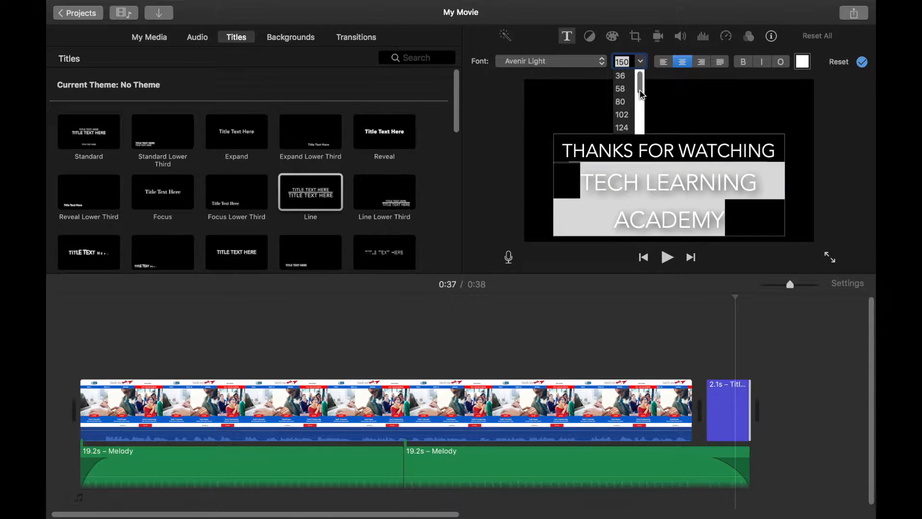
pyautogui.click(622, 114)
pyautogui.click(688, 205)
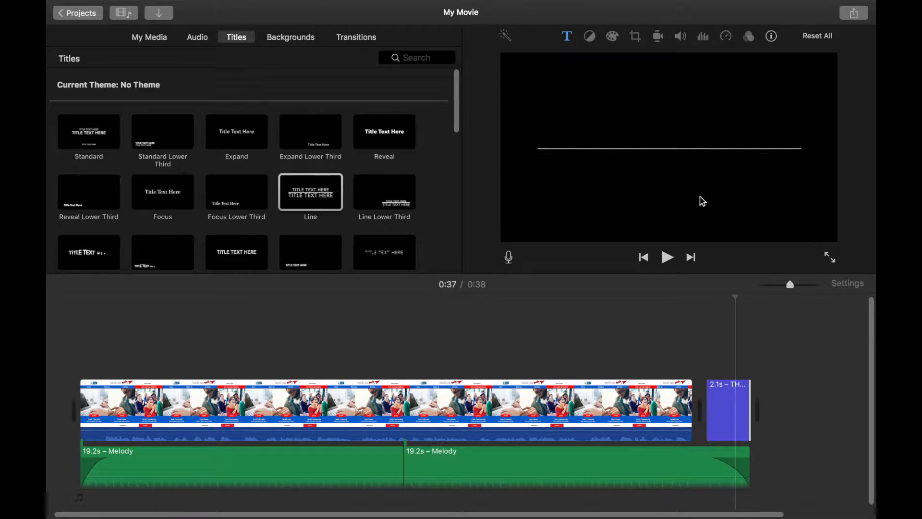
pyautogui.click(653, 353)
pyautogui.press('space')
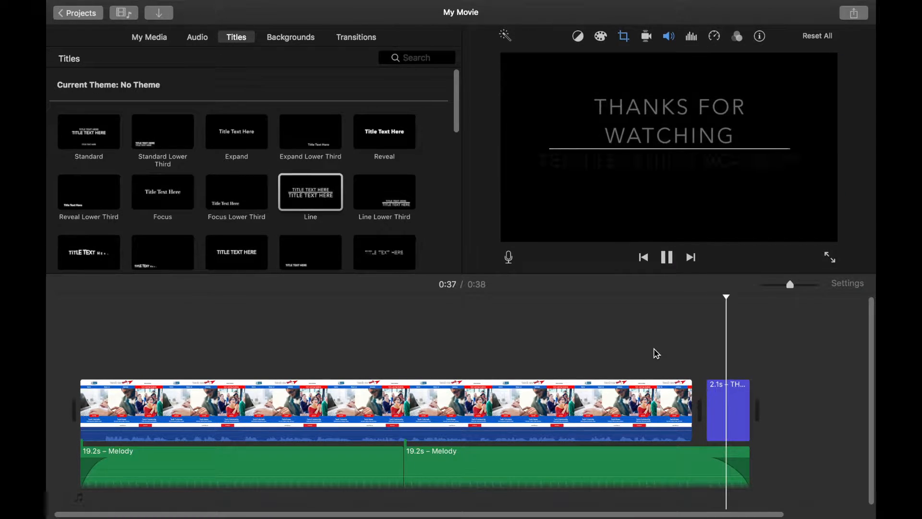
# - Set the font size of the title's THANKS FOR WATCHING line to 102 and play the movie's ending again
pyautogui.click(731, 408)
pyautogui.click(710, 135)
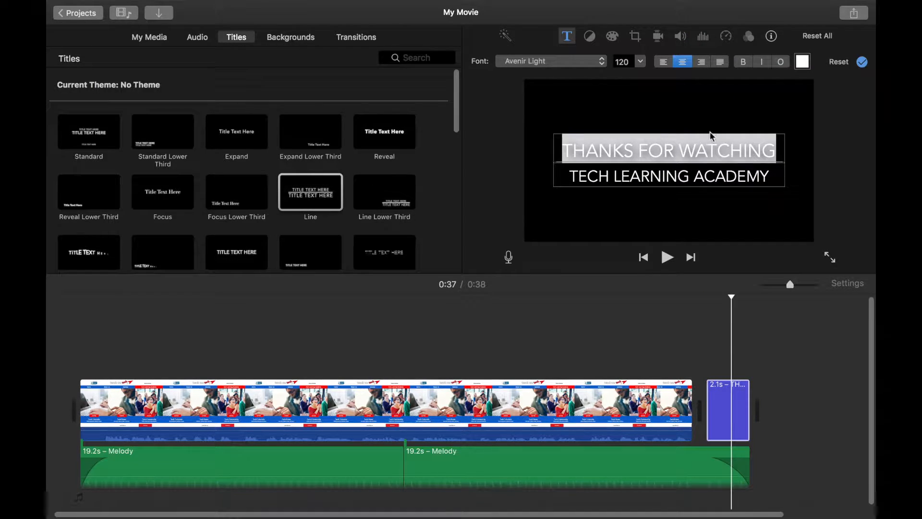
pyautogui.click(640, 61)
pyautogui.click(629, 118)
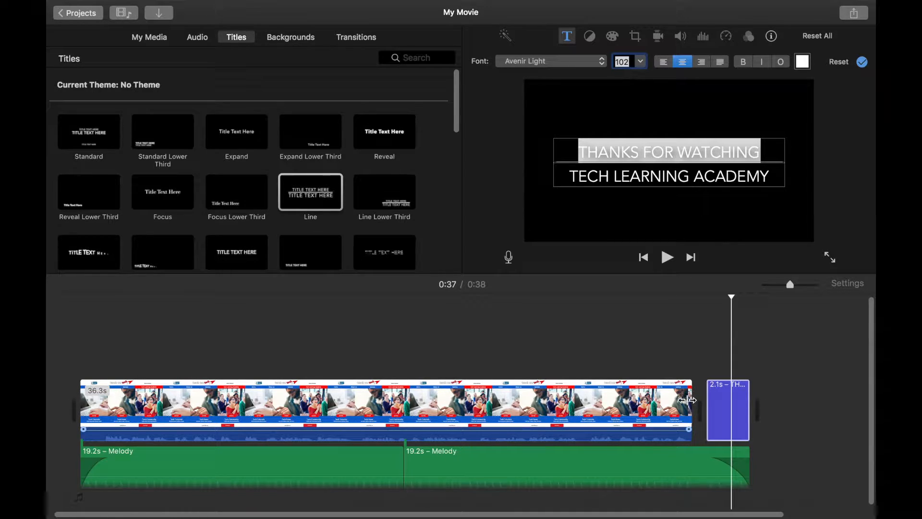
pyautogui.click(630, 365)
pyautogui.press('space')
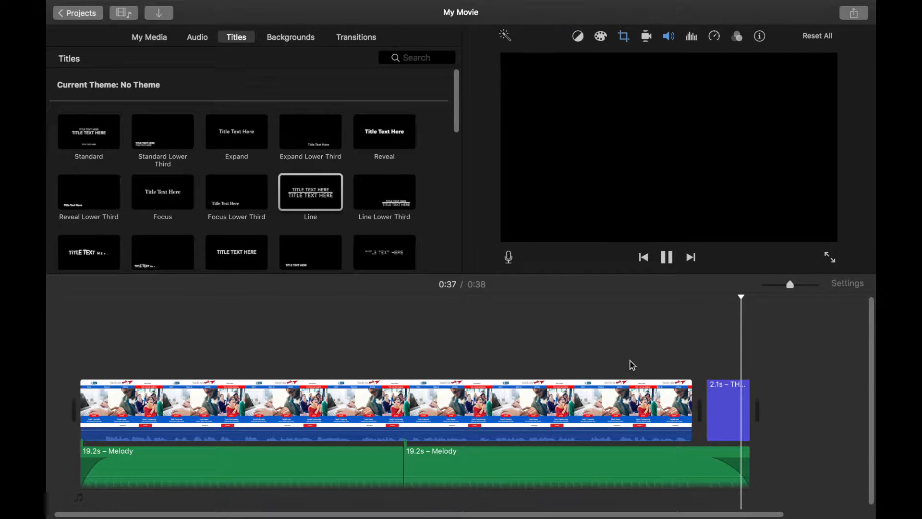
pyautogui.hscroll(-1, 596, 413)
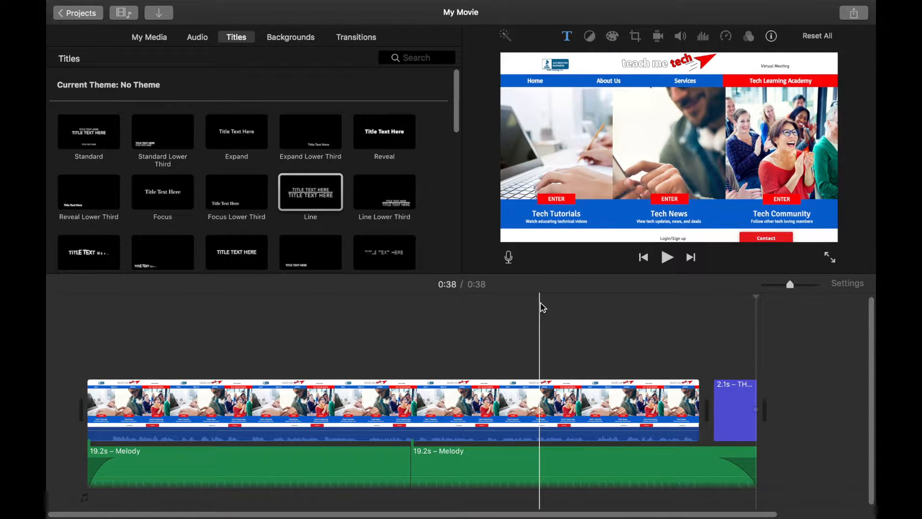
# - Set up a file export of the finished movie, entering TLA AD as both its title and its description
pyautogui.moveTo(226, 4)
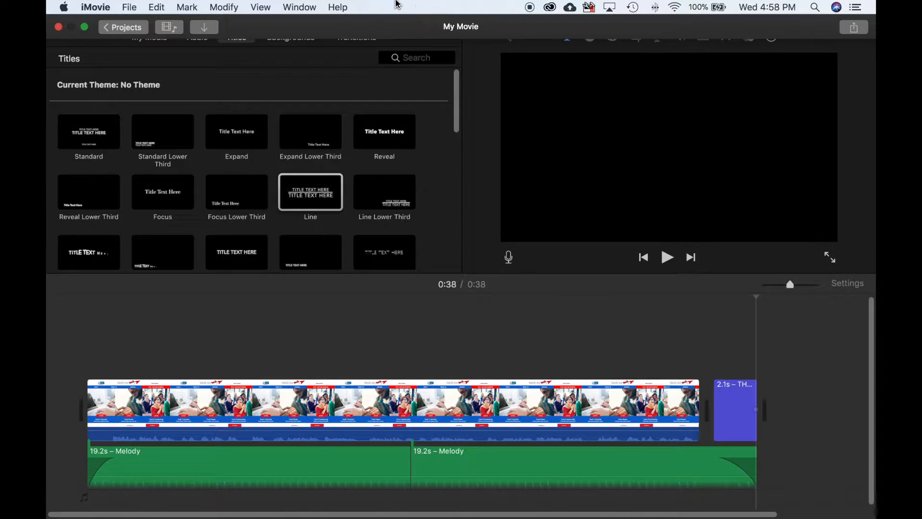
pyautogui.click(130, 7)
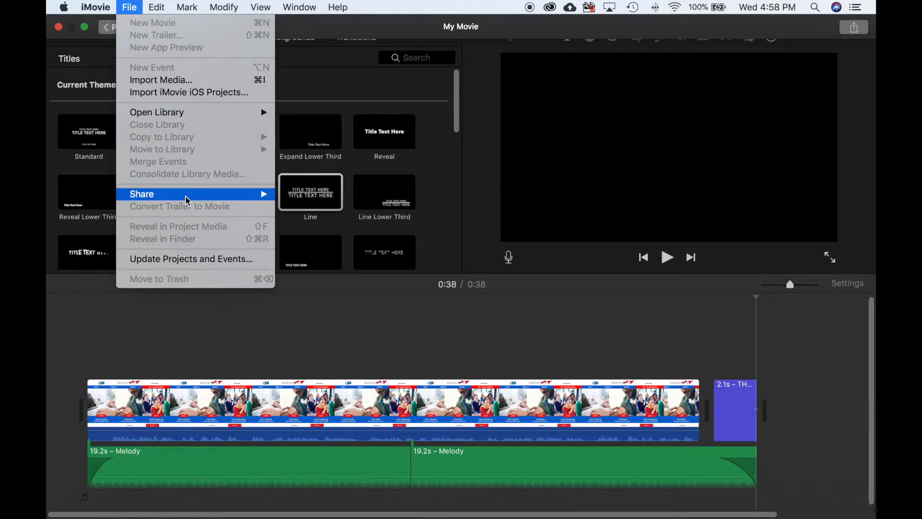
pyautogui.moveTo(187, 199)
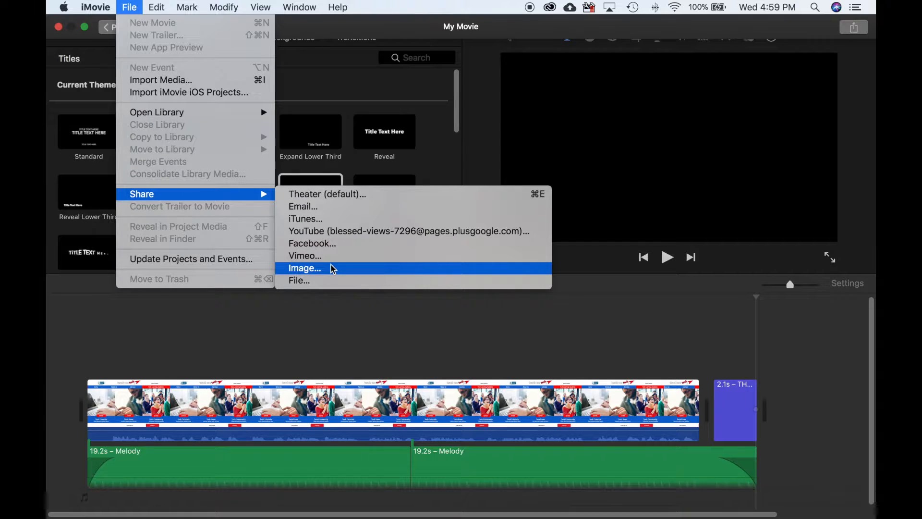
pyautogui.click(326, 284)
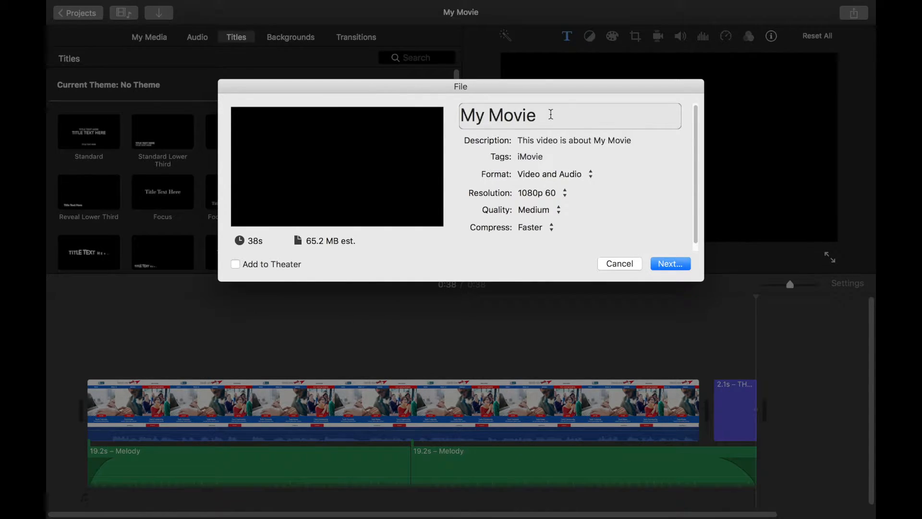
pyautogui.click(551, 114)
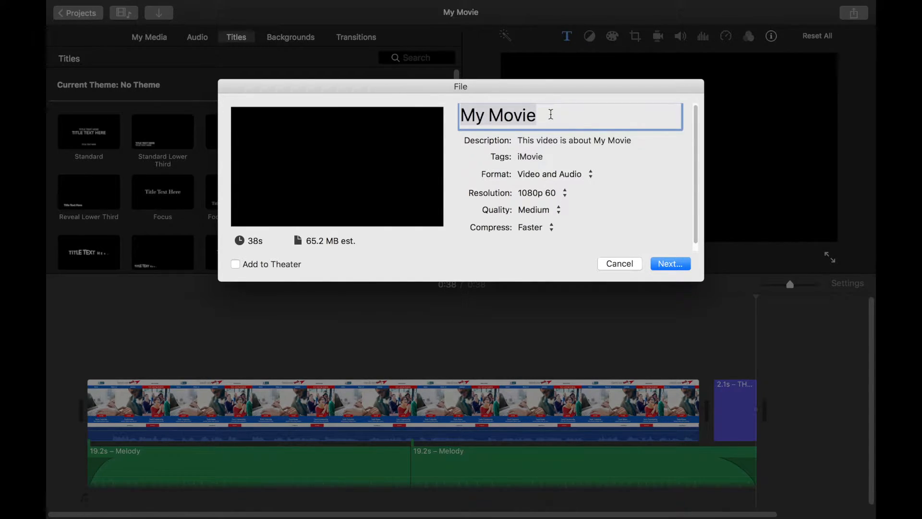
pyautogui.write('TLA ')
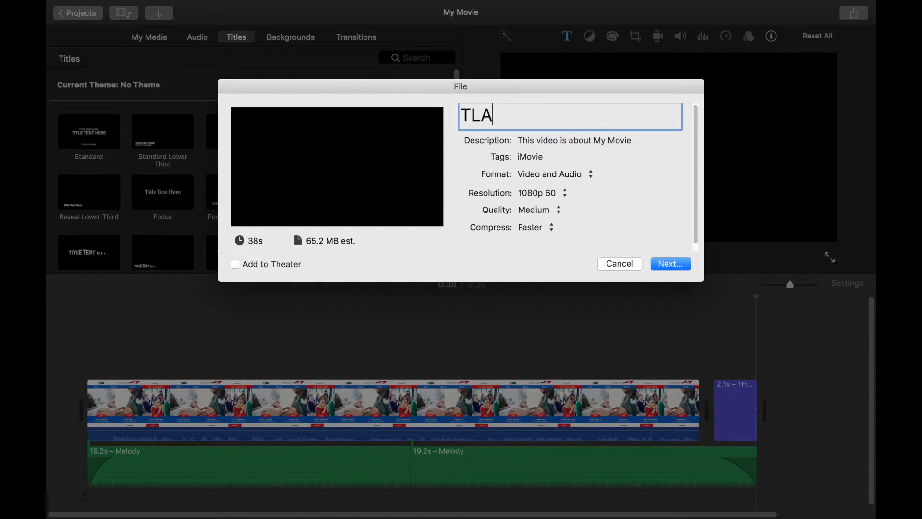
pyautogui.write('AD')
pyautogui.press('Tab')
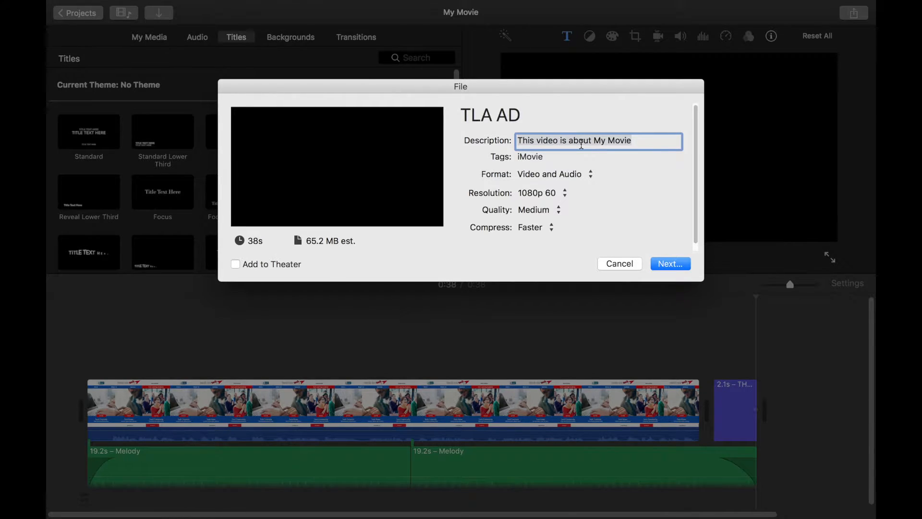
pyautogui.write('TLA AD')
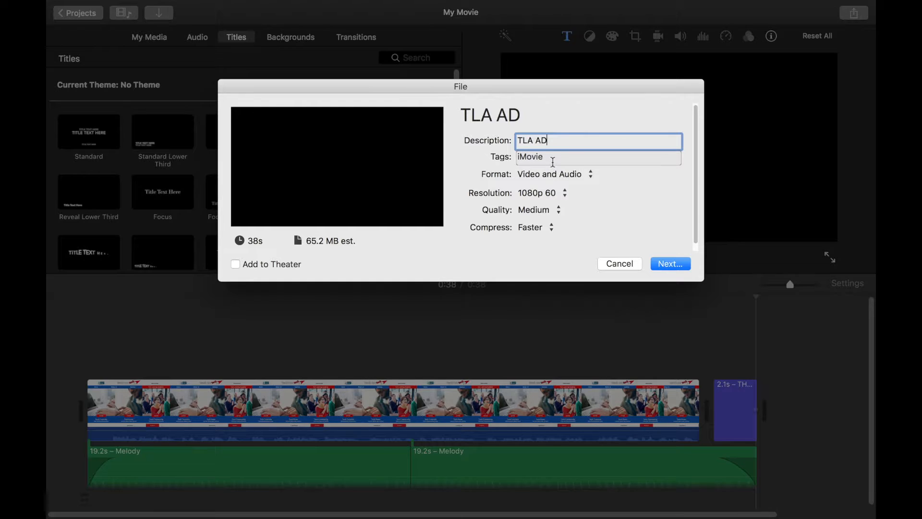
# - Examine the export quality choices and keep the quality at Medium
pyautogui.click(549, 212)
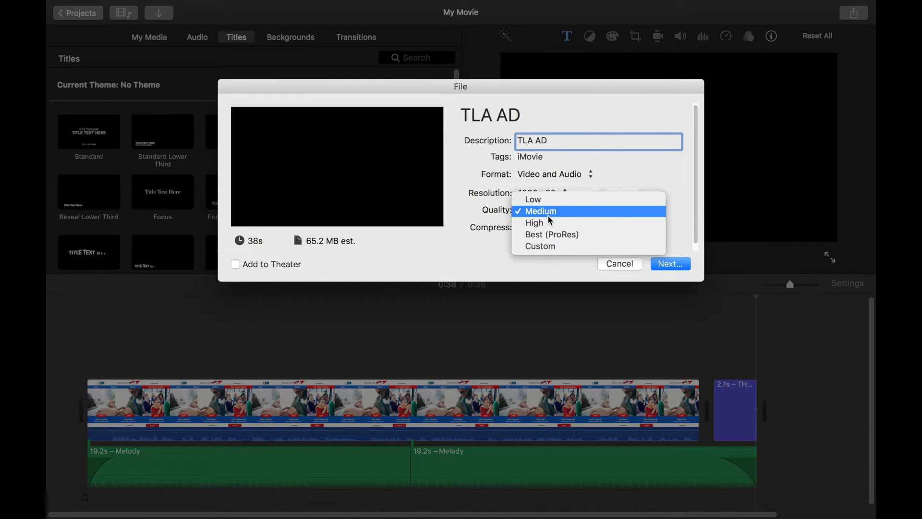
pyautogui.click(548, 215)
pyautogui.click(532, 255)
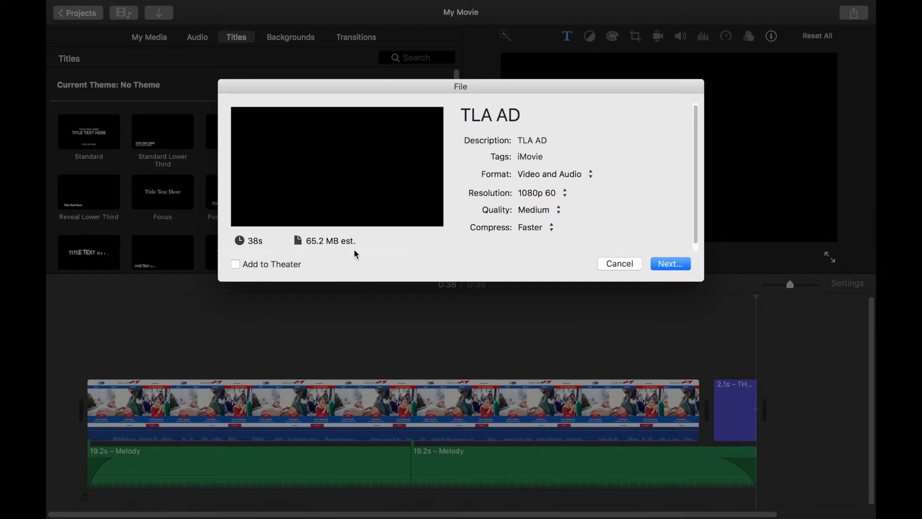
# - Save the exported movie as TLA AD in the iCloud Desktop folder
pyautogui.click(676, 265)
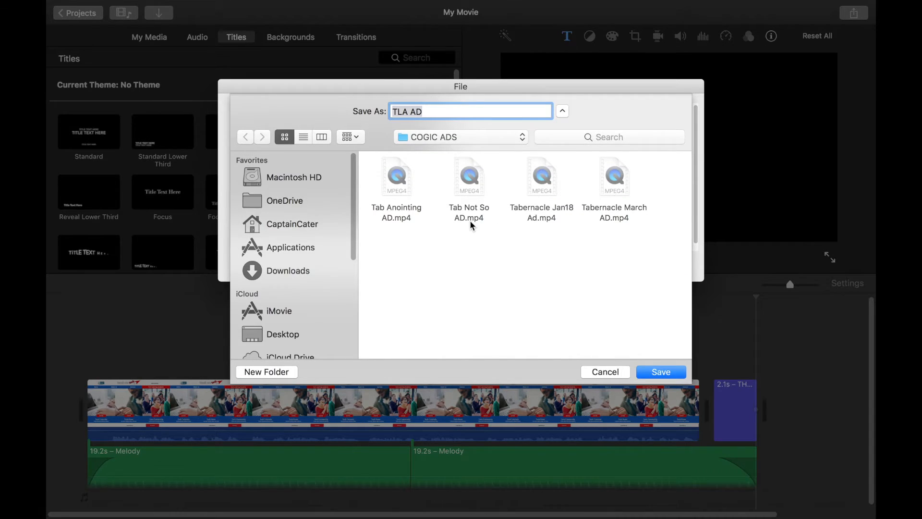
pyautogui.scroll(-3, 316, 273)
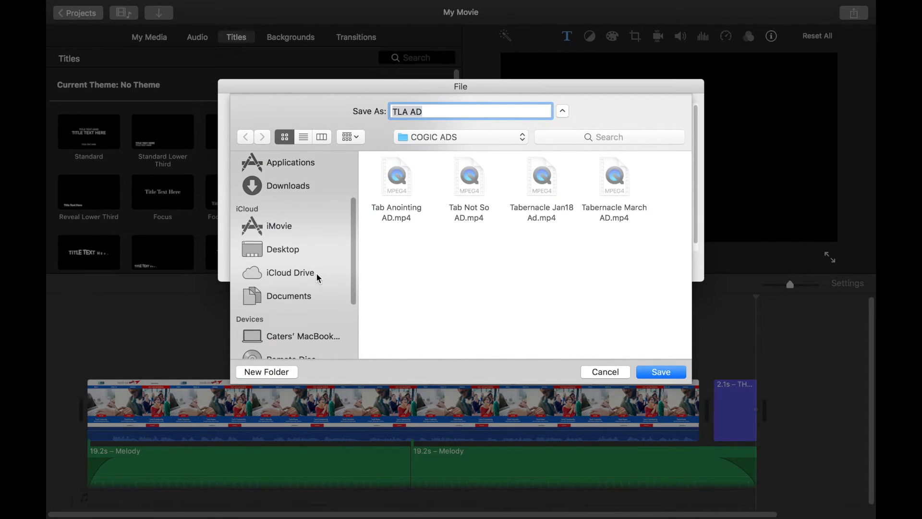
pyautogui.click(288, 248)
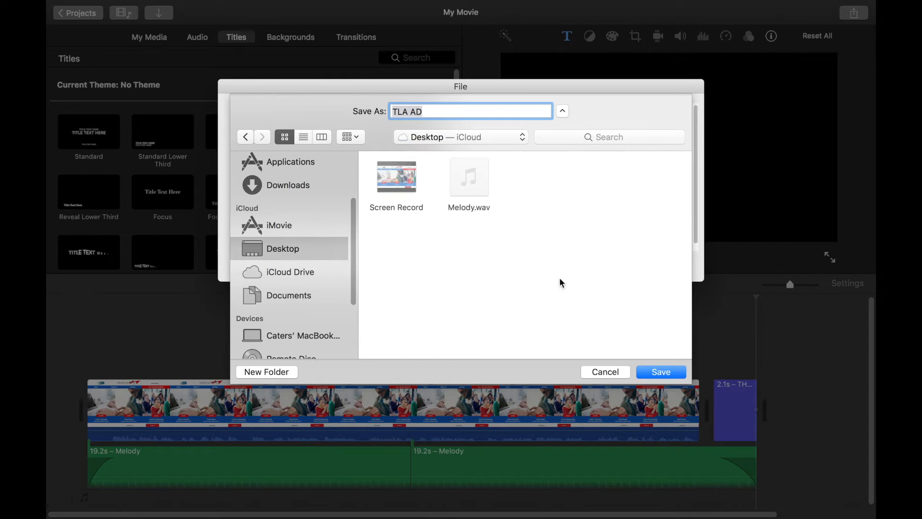
pyautogui.click(654, 374)
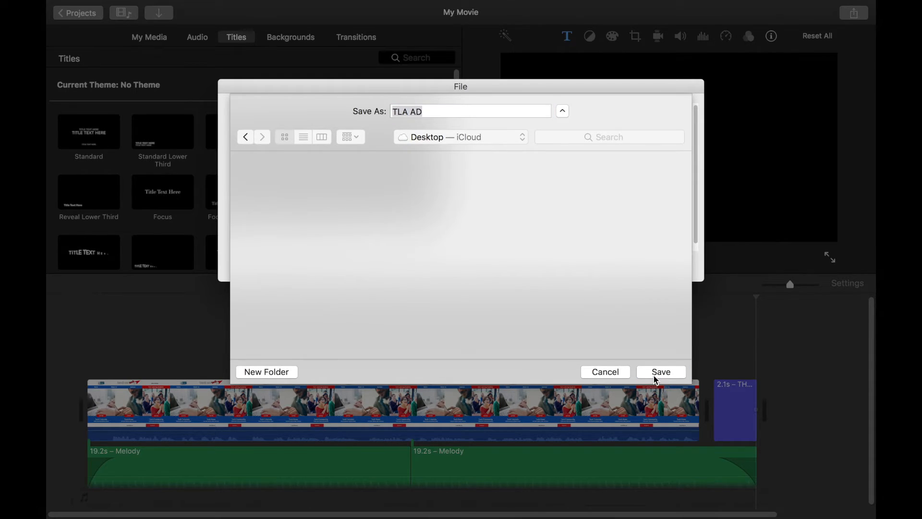